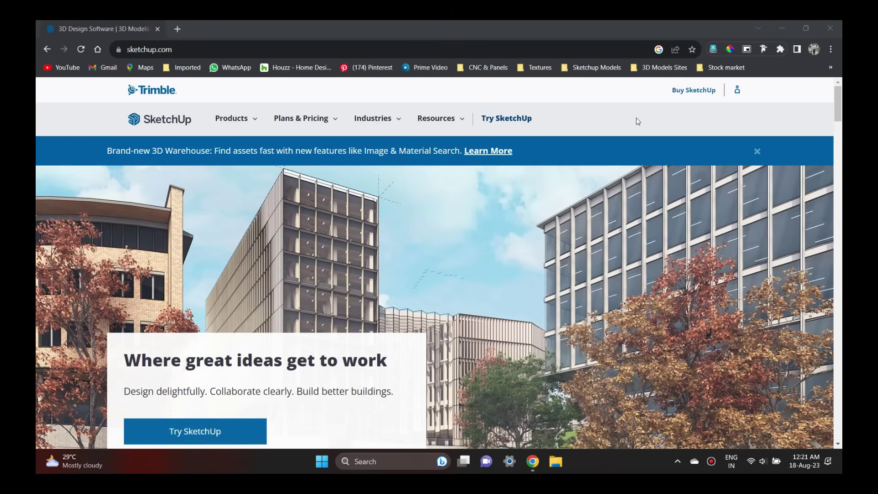
Scroll the sketchup.com homepage down to the footer and open 'Plans & Pricing'.
{"action": "scroll", "coordinate": [637, 122], "scroll_direction": "down", "scroll_amount": 2}
{"action": "scroll", "coordinate": [637, 121], "scroll_direction": "down", "scroll_amount": 2}
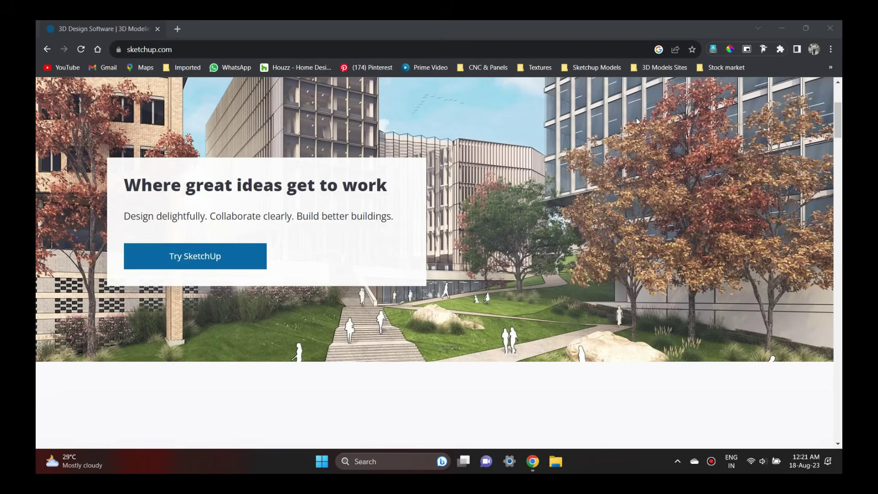
{"action": "scroll", "coordinate": [637, 121], "scroll_direction": "down", "scroll_amount": 2}
{"action": "scroll", "coordinate": [637, 121], "scroll_direction": "down", "scroll_amount": 2}
{"action": "scroll", "coordinate": [638, 122], "scroll_direction": "down", "scroll_amount": 2}
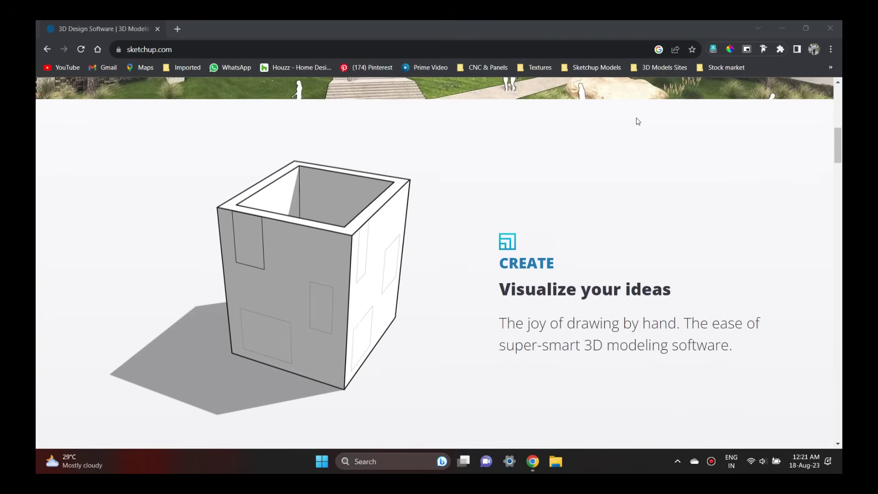
{"action": "scroll", "coordinate": [637, 122], "scroll_direction": "down", "scroll_amount": 10}
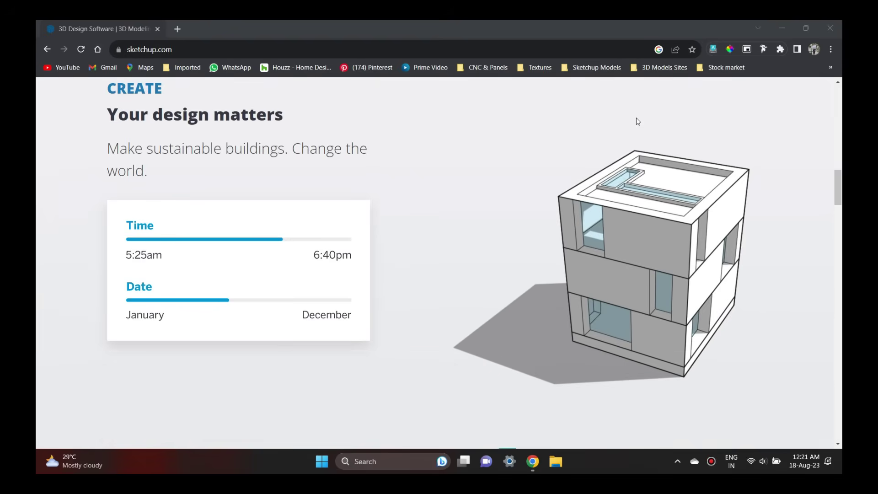
{"action": "scroll", "coordinate": [637, 121], "scroll_direction": "down", "scroll_amount": 2}
{"action": "scroll", "coordinate": [636, 120], "scroll_direction": "down", "scroll_amount": 3}
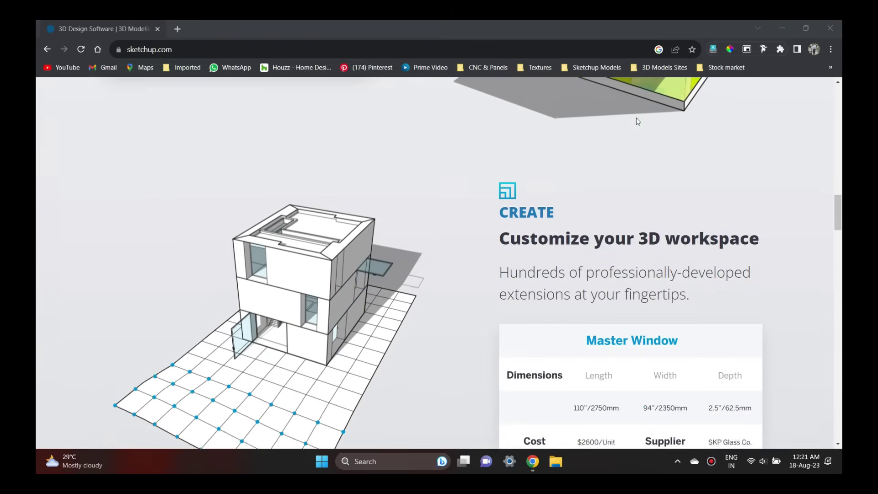
{"action": "scroll", "coordinate": [637, 120], "scroll_direction": "down", "scroll_amount": 4}
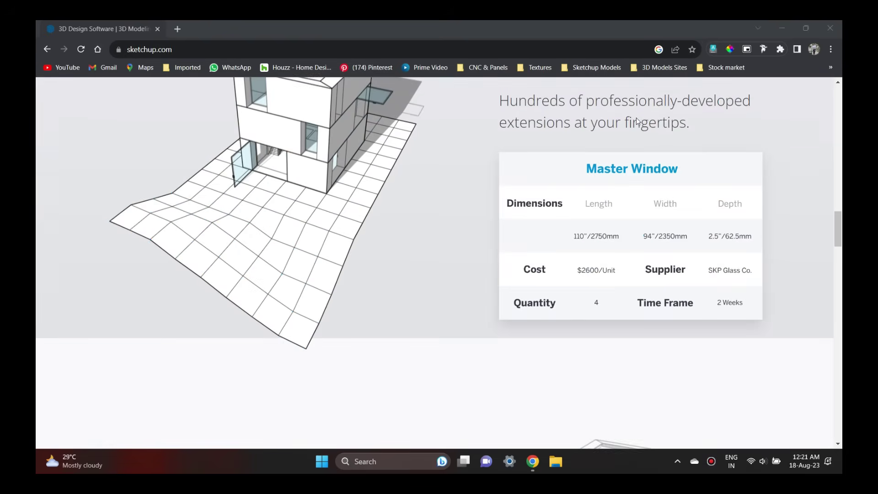
{"action": "scroll", "coordinate": [636, 120], "scroll_direction": "down", "scroll_amount": 5}
{"action": "scroll", "coordinate": [638, 121], "scroll_direction": "down", "scroll_amount": 8}
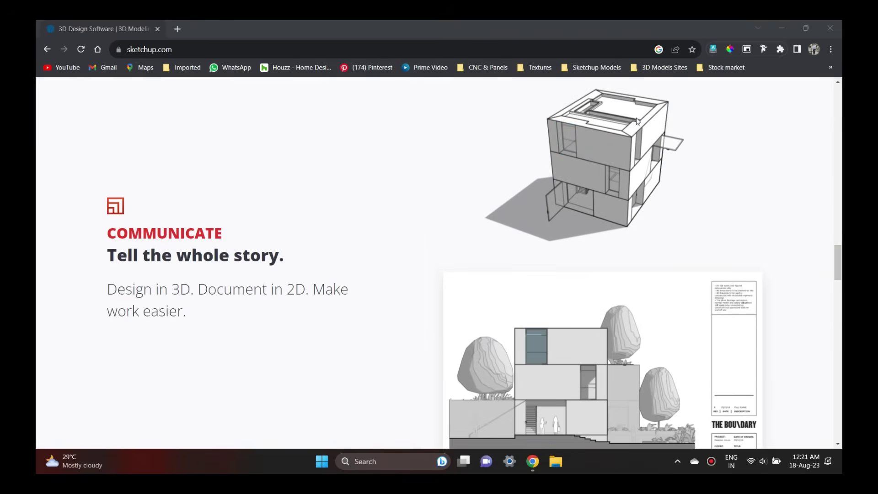
{"action": "scroll", "coordinate": [637, 121], "scroll_direction": "down", "scroll_amount": 2}
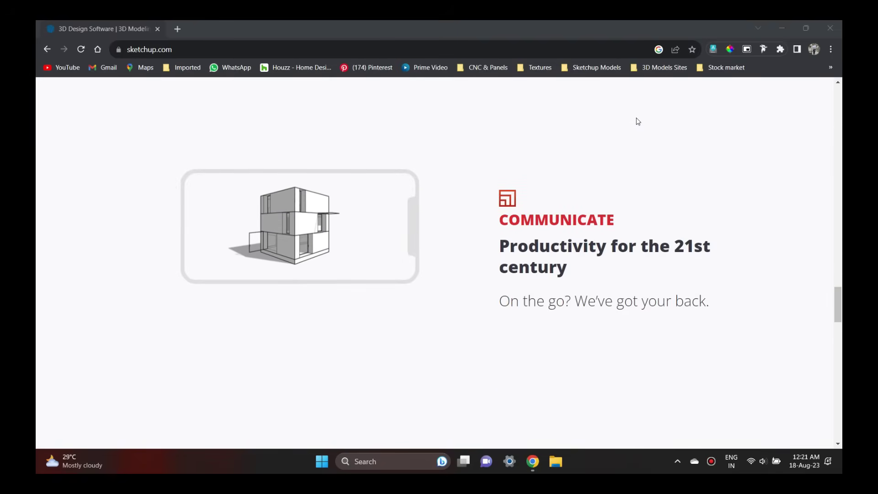
{"action": "scroll", "coordinate": [638, 122], "scroll_direction": "down", "scroll_amount": 7}
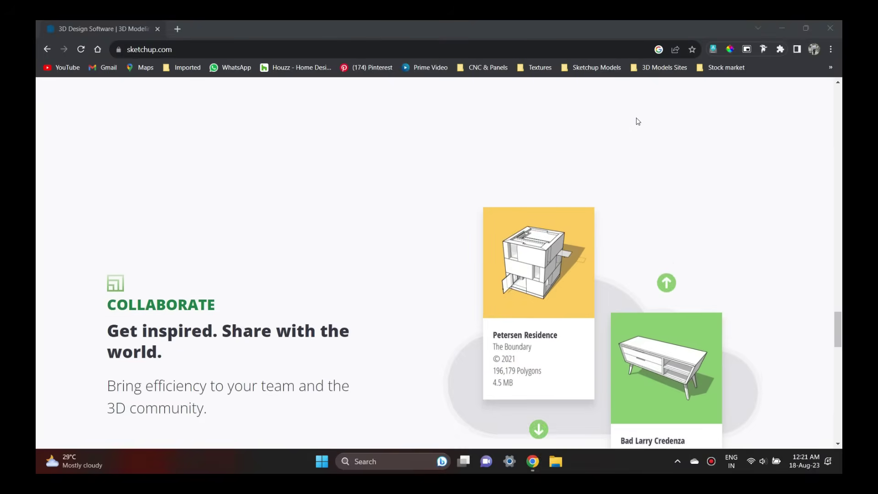
{"action": "scroll", "coordinate": [638, 121], "scroll_direction": "down", "scroll_amount": 5}
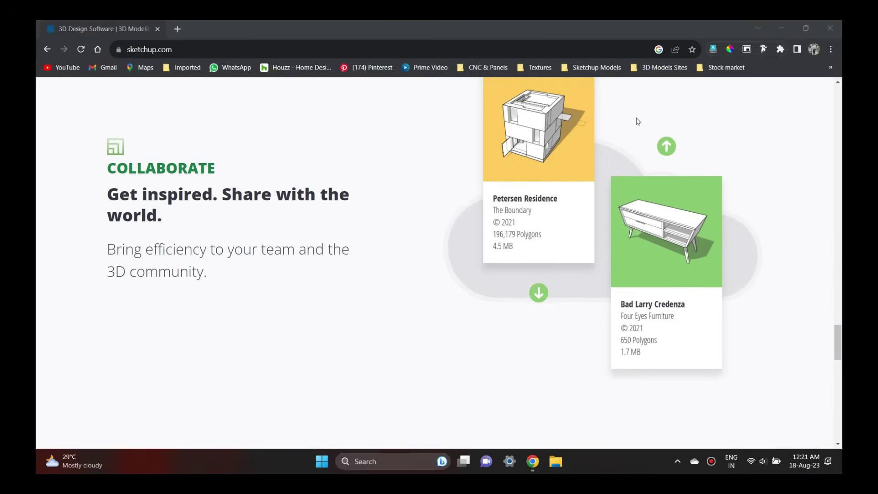
{"action": "scroll", "coordinate": [637, 120], "scroll_direction": "down", "scroll_amount": 4}
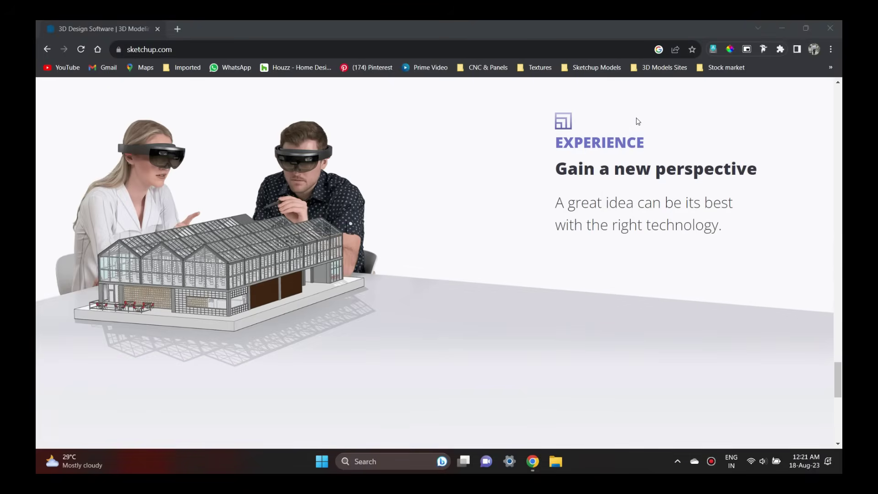
{"action": "scroll", "coordinate": [638, 122], "scroll_direction": "down", "scroll_amount": 5}
{"action": "scroll", "coordinate": [638, 121], "scroll_direction": "down", "scroll_amount": 3}
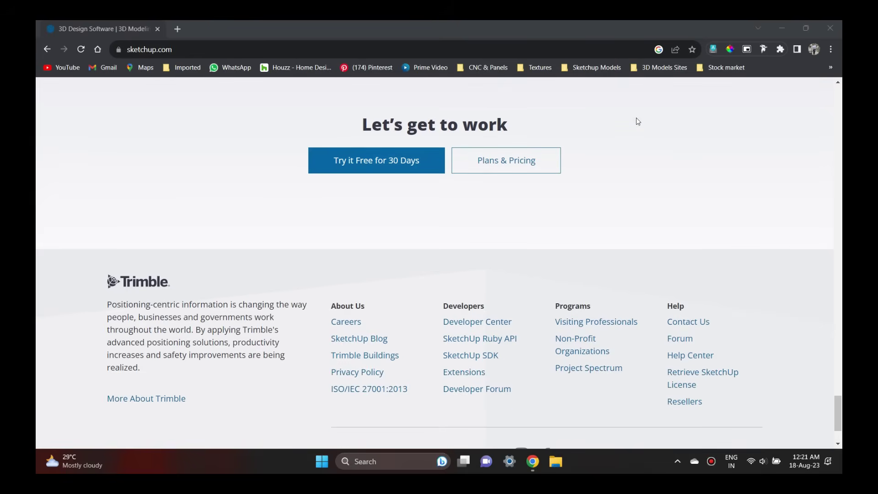
{"action": "left_click", "coordinate": [519, 173]}
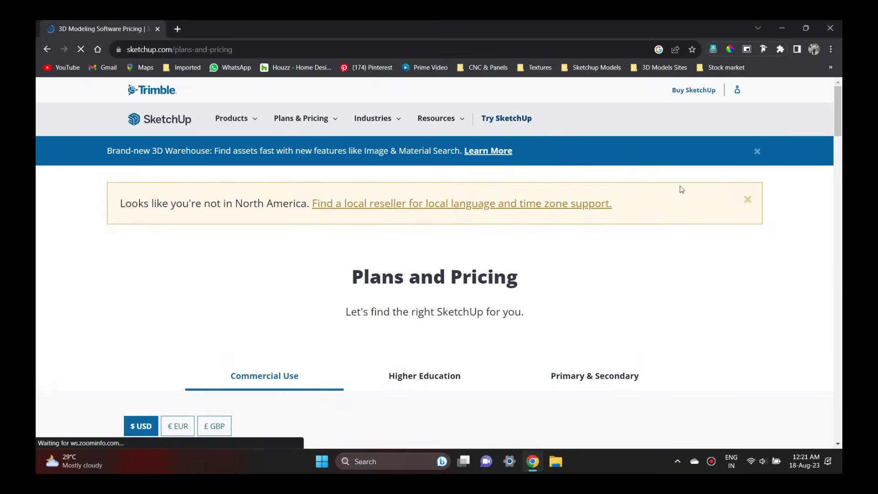
View the Higher Education and Primary & Secondary pricing offerings.
{"action": "scroll", "coordinate": [682, 190], "scroll_direction": "down", "scroll_amount": 6}
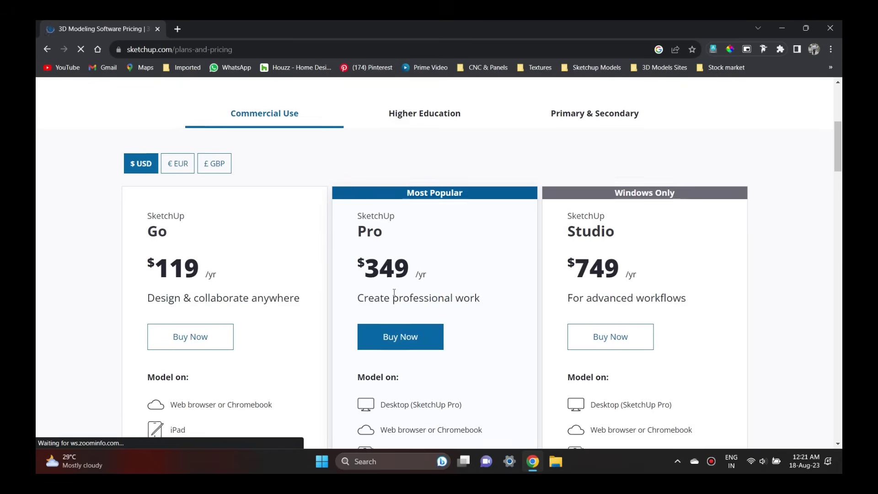
{"action": "scroll", "coordinate": [395, 295], "scroll_direction": "down", "scroll_amount": 2}
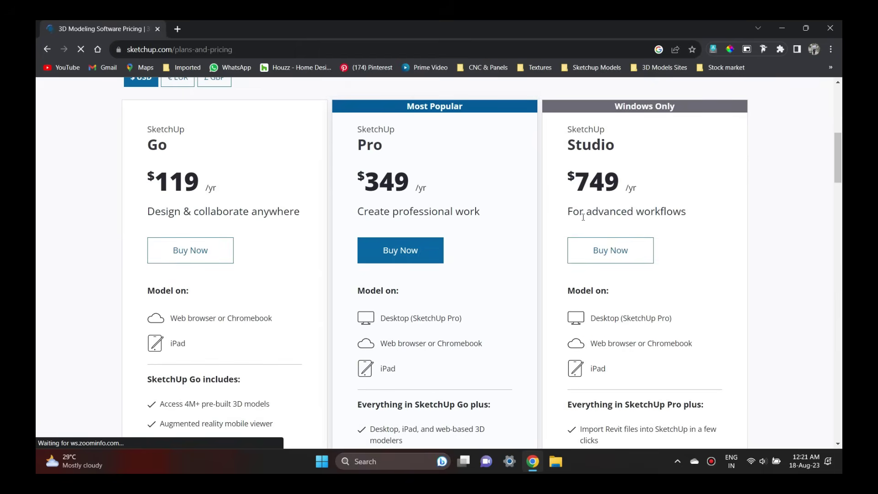
{"action": "scroll", "coordinate": [643, 209], "scroll_direction": "up", "scroll_amount": 2}
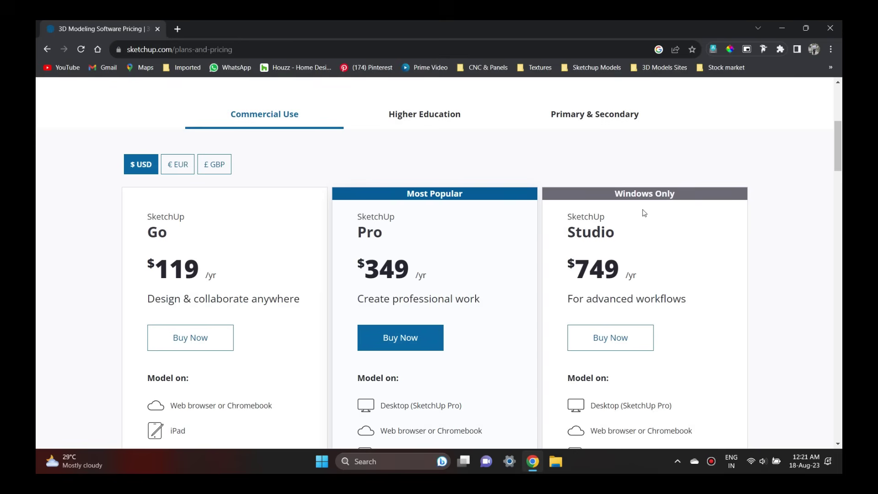
{"action": "left_click", "coordinate": [419, 119]}
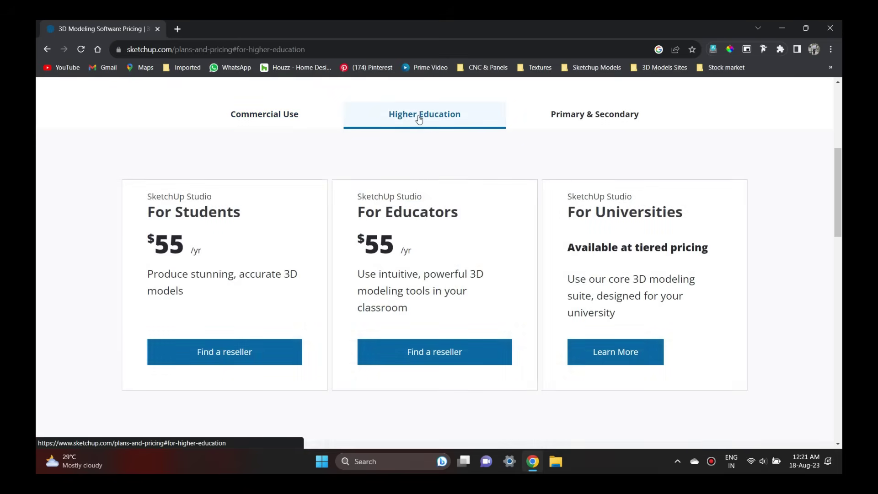
{"action": "left_click", "coordinate": [559, 120]}
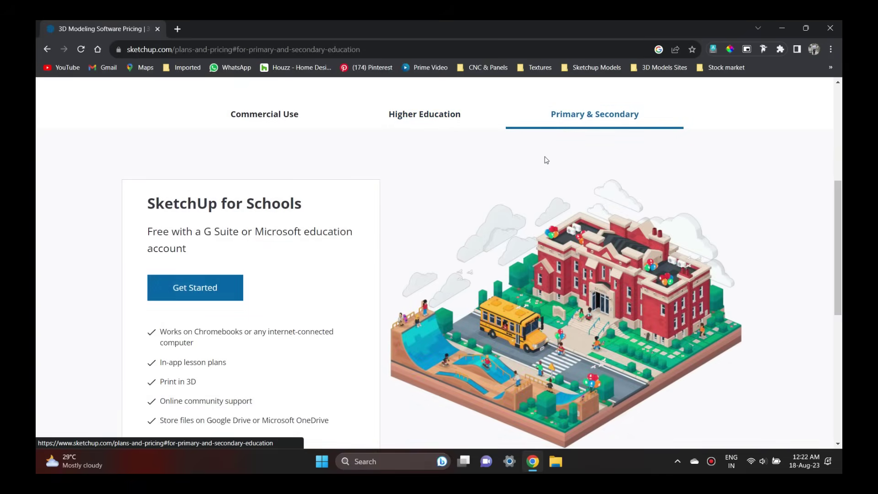
{"action": "scroll", "coordinate": [500, 158], "scroll_direction": "down", "scroll_amount": 2}
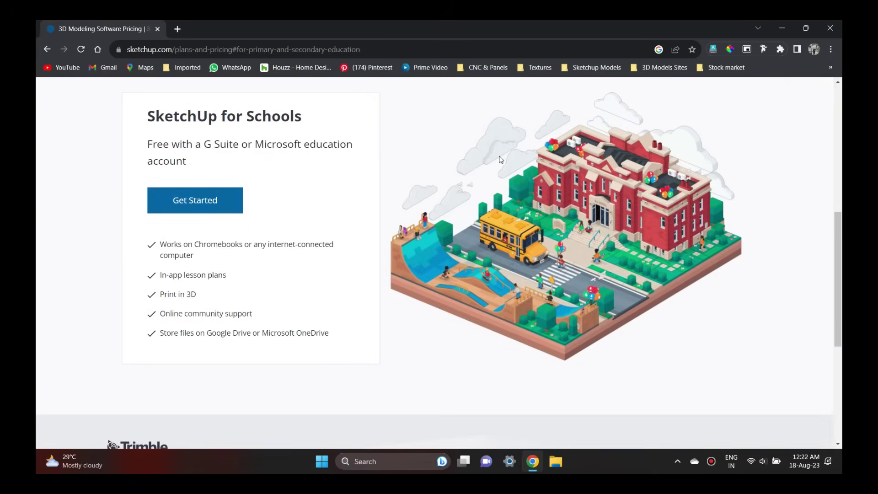
{"action": "scroll", "coordinate": [485, 133], "scroll_direction": "up", "scroll_amount": 4}
{"action": "left_click", "coordinate": [439, 204]}
Return to Commercial Use pricing and open 'Compare All Features'.
{"action": "scroll", "coordinate": [438, 206], "scroll_direction": "down", "scroll_amount": 3}
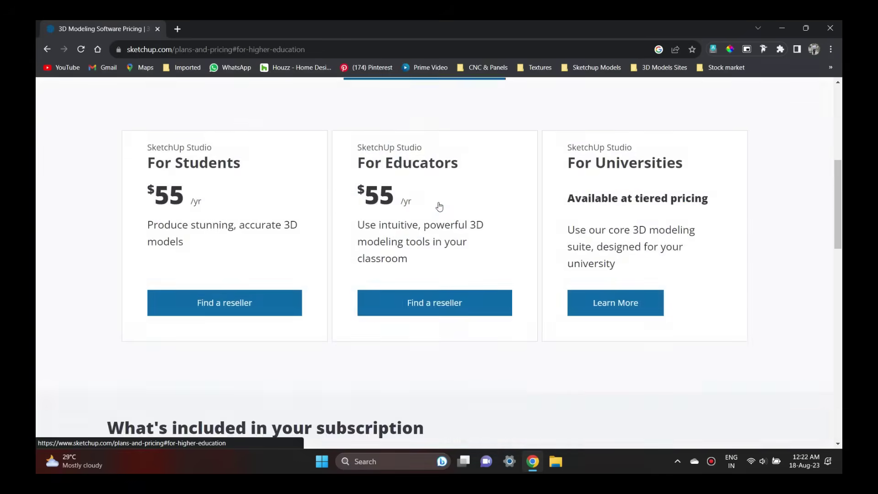
{"action": "scroll", "coordinate": [313, 171], "scroll_direction": "up", "scroll_amount": 1}
{"action": "left_click", "coordinate": [265, 114]}
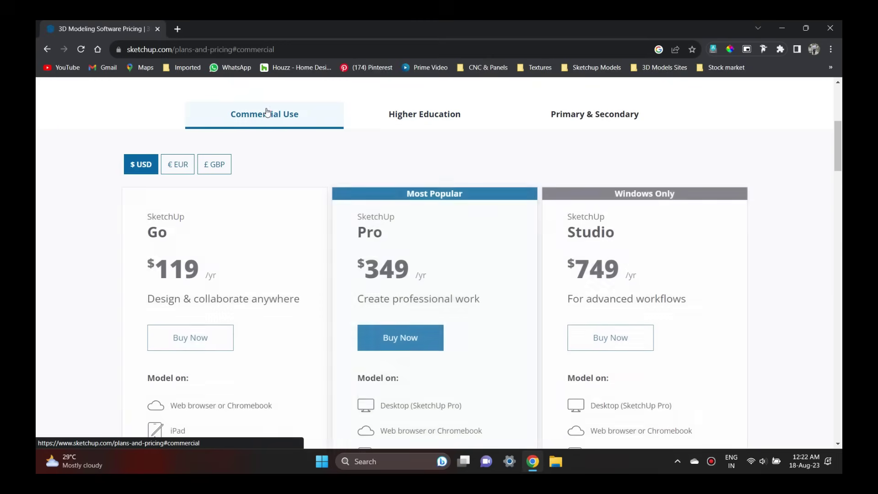
{"action": "scroll", "coordinate": [490, 186], "scroll_direction": "down", "scroll_amount": 5}
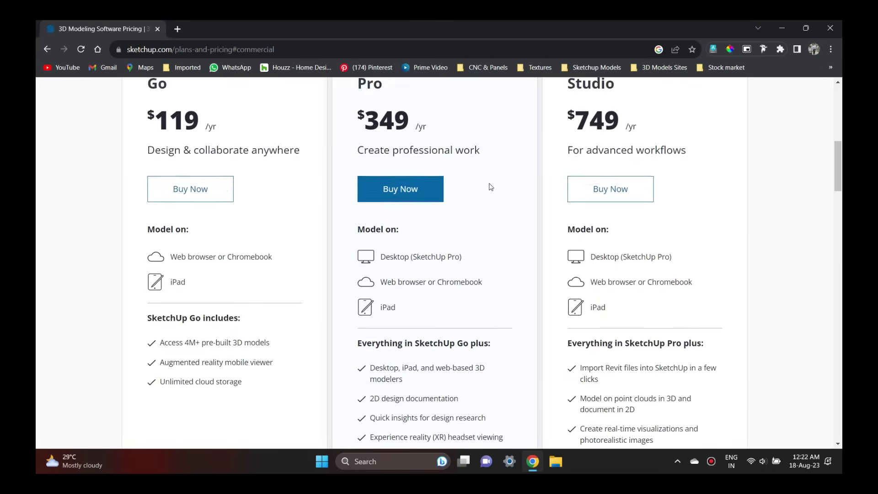
{"action": "scroll", "coordinate": [677, 289], "scroll_direction": "down", "scroll_amount": 5}
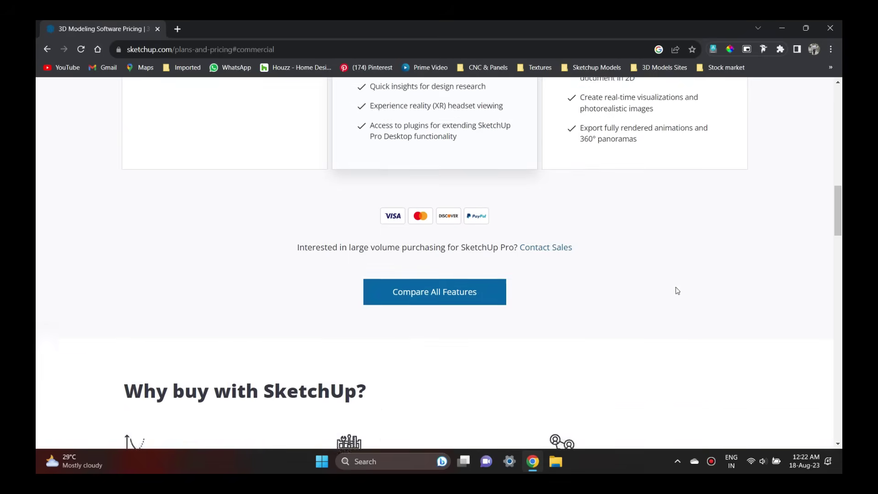
{"action": "left_click", "coordinate": [449, 254]}
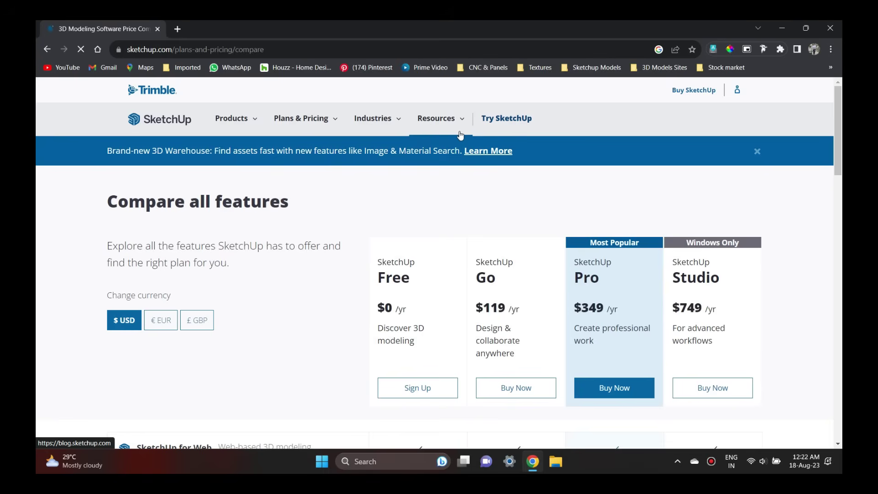
Scroll down through the plan feature comparison page and back up.
{"action": "scroll", "coordinate": [460, 134], "scroll_direction": "down", "scroll_amount": 2}
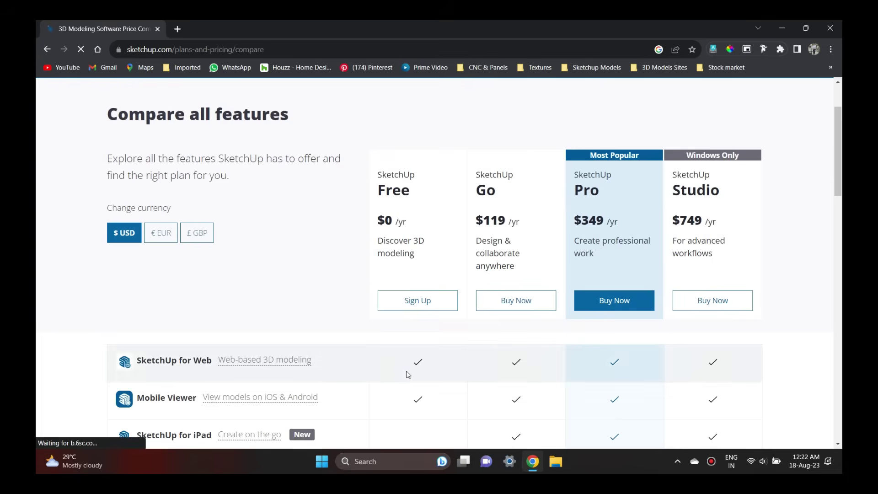
{"action": "scroll", "coordinate": [781, 262], "scroll_direction": "down", "scroll_amount": 2}
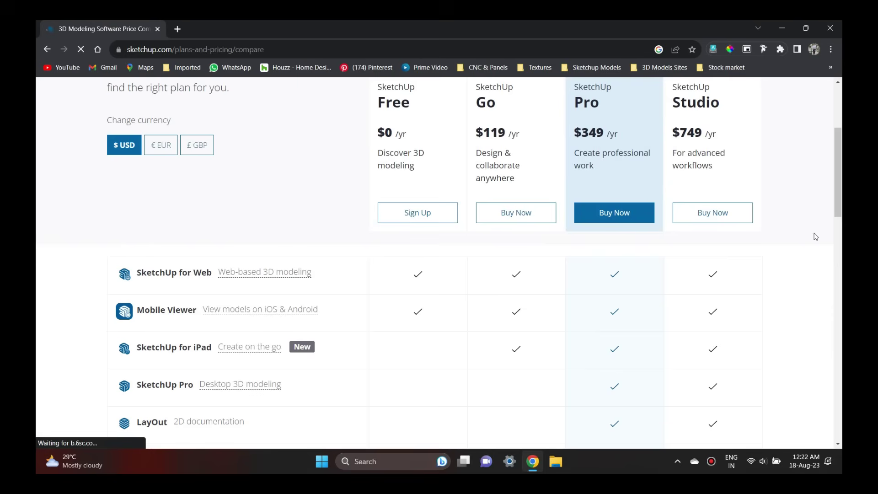
{"action": "left_click_drag", "start_coordinate": [841, 207], "coordinate": [840, 248]}
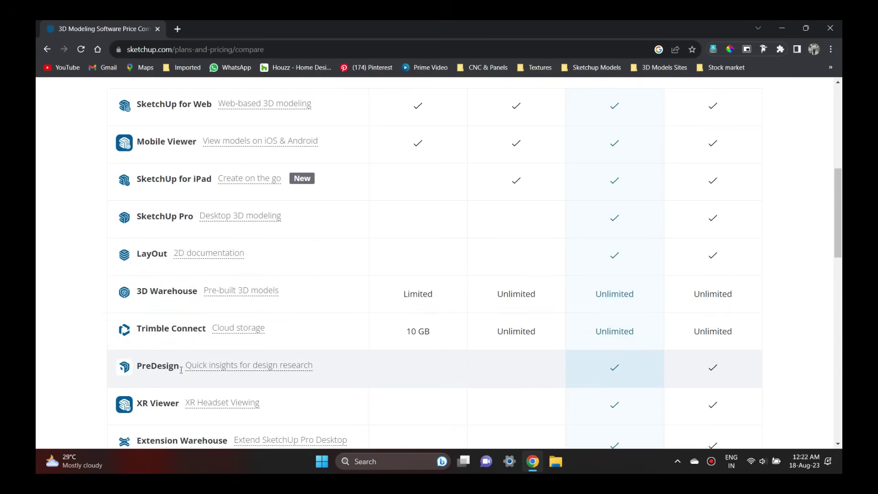
{"action": "scroll", "coordinate": [835, 369], "scroll_direction": "down", "scroll_amount": 2}
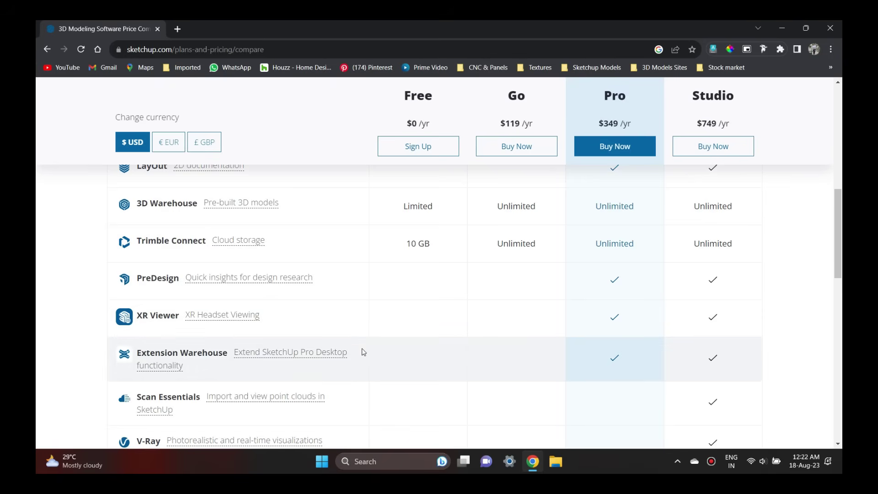
{"action": "scroll", "coordinate": [364, 352], "scroll_direction": "down", "scroll_amount": 2}
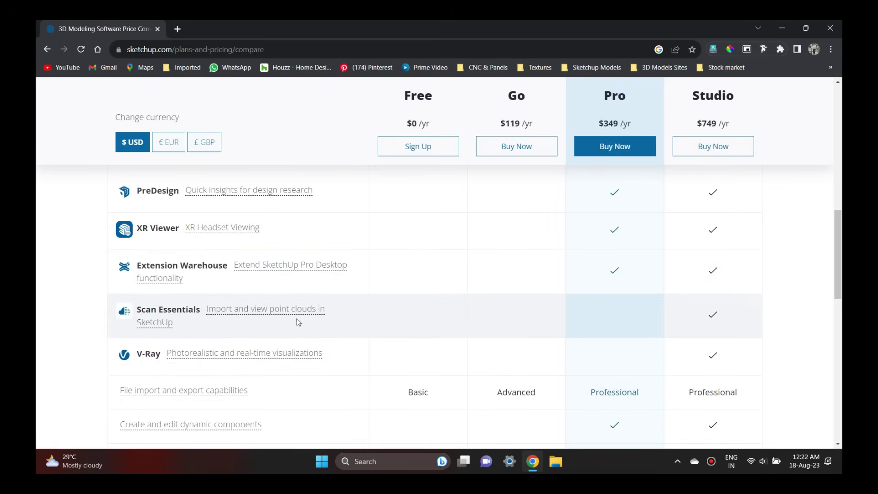
{"action": "scroll", "coordinate": [315, 326], "scroll_direction": "down", "scroll_amount": 2}
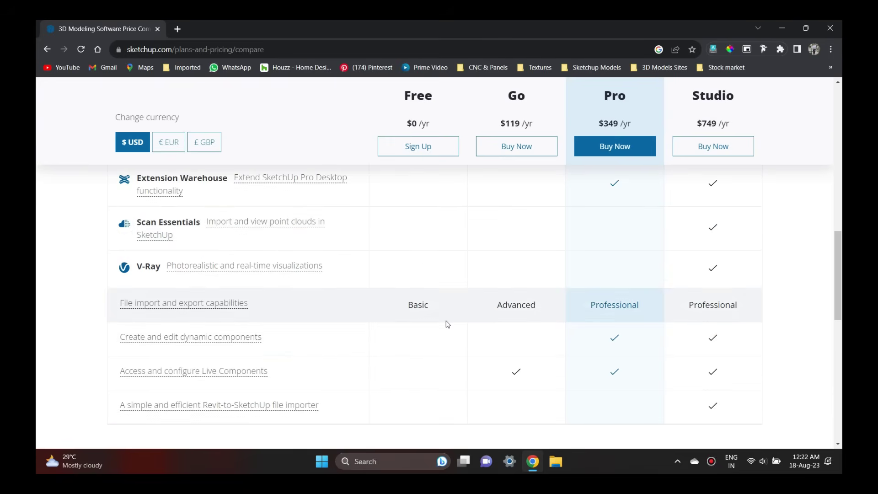
{"action": "scroll", "coordinate": [447, 323], "scroll_direction": "down", "scroll_amount": 2}
{"action": "scroll", "coordinate": [447, 324], "scroll_direction": "down", "scroll_amount": 2}
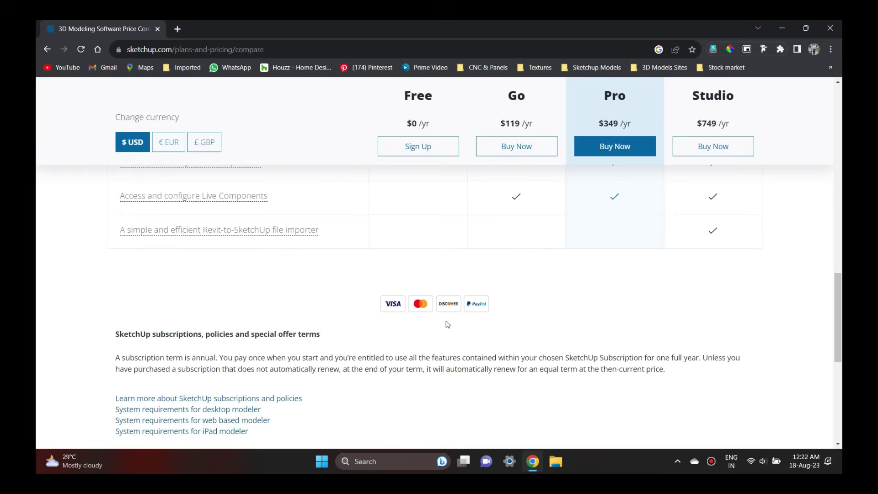
{"action": "scroll", "coordinate": [318, 309], "scroll_direction": "up", "scroll_amount": 2}
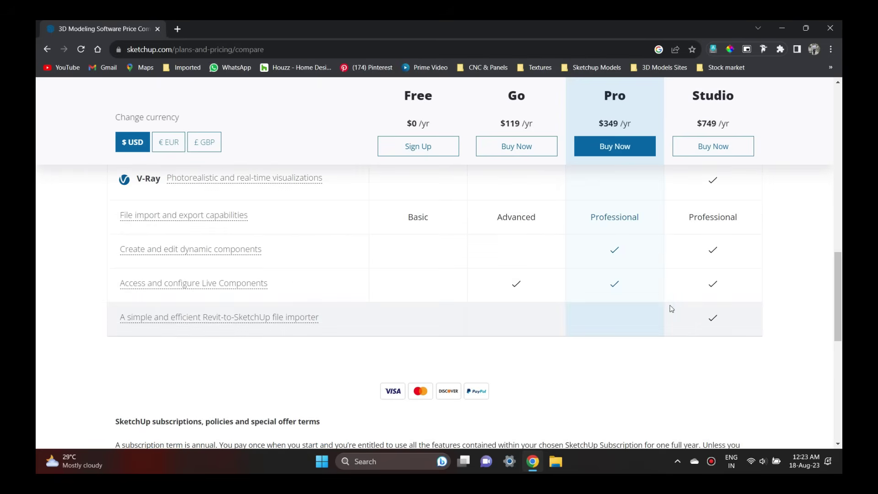
{"action": "scroll", "coordinate": [630, 338], "scroll_direction": "up", "scroll_amount": 3}
{"action": "scroll", "coordinate": [630, 338], "scroll_direction": "up", "scroll_amount": 6}
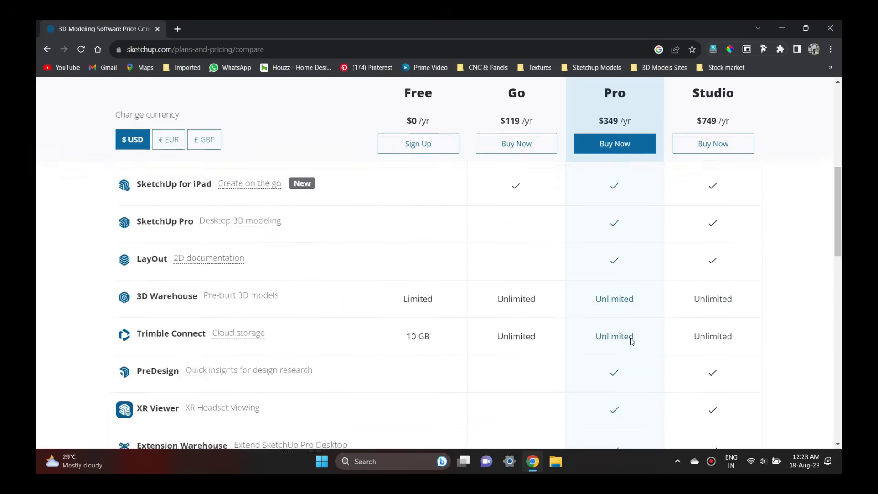
{"action": "scroll", "coordinate": [630, 338], "scroll_direction": "up", "scroll_amount": 7}
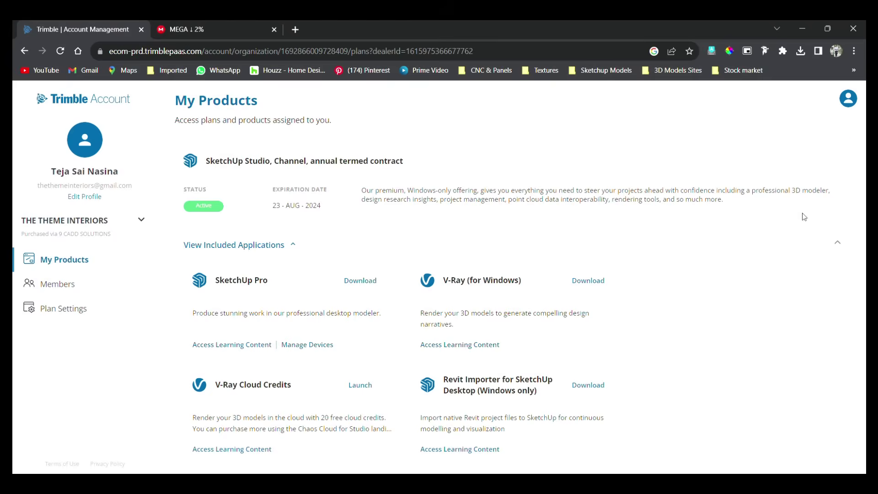
{"action": "scroll", "coordinate": [674, 264], "scroll_direction": "down", "scroll_amount": 2}
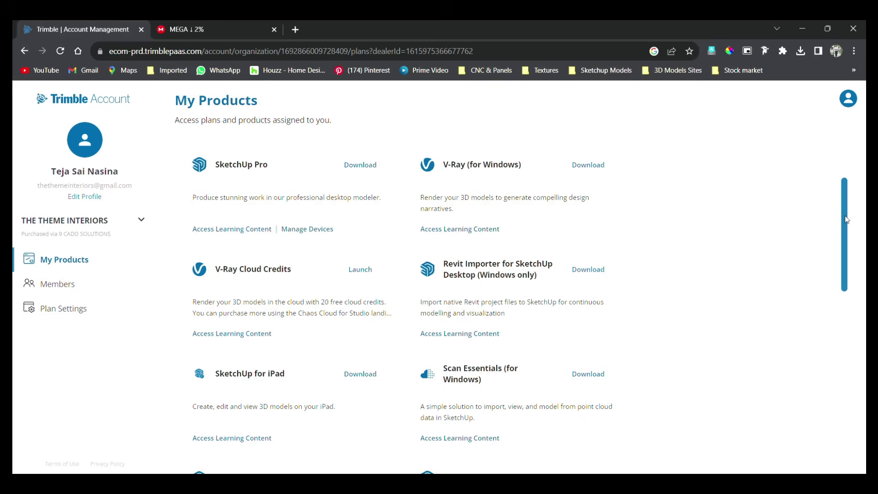
{"action": "mouse_move", "coordinate": [841, 221]}
{"action": "left_mouse_down"}
{"action": "mouse_move", "coordinate": [854, 283]}
{"action": "mouse_move", "coordinate": [849, 406]}
{"action": "left_mouse_up"}
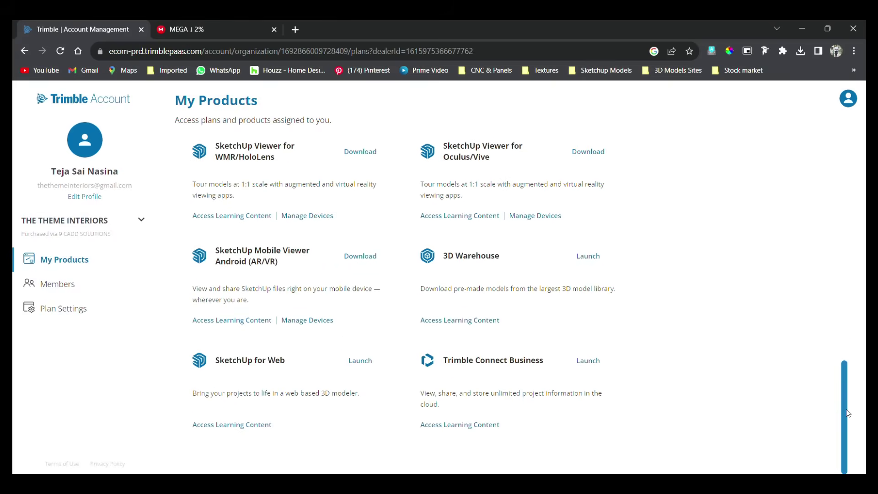
{"action": "left_click_drag", "start_coordinate": [848, 413], "coordinate": [849, 175]}
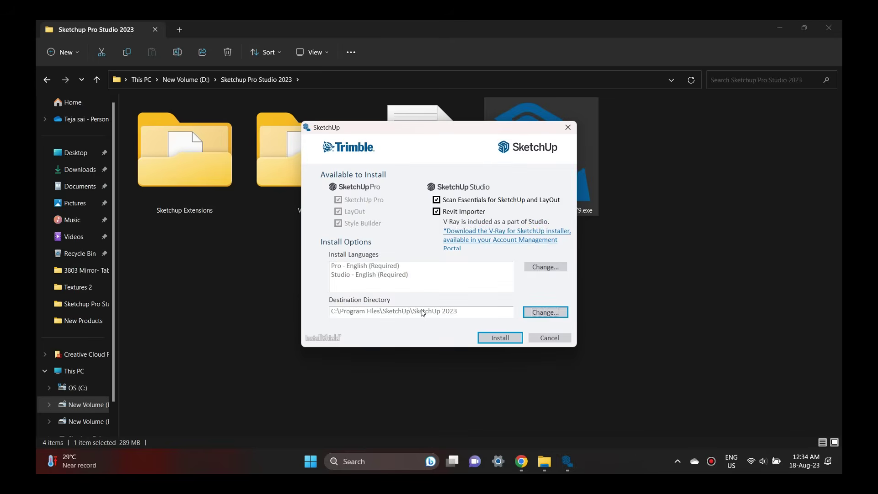
Install SketchUp 2023 with Scan Essentials and Revit Importer, then close the finished installer.
{"action": "left_click", "coordinate": [501, 339]}
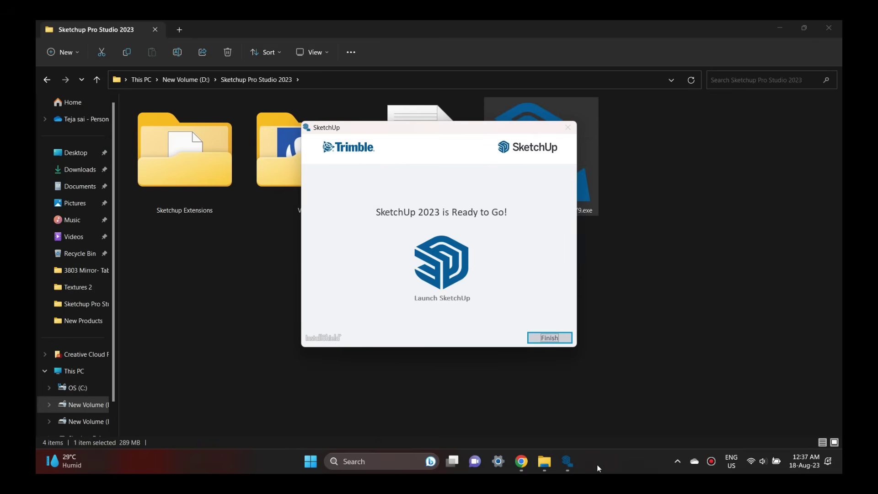
{"action": "left_click", "coordinate": [560, 340]}
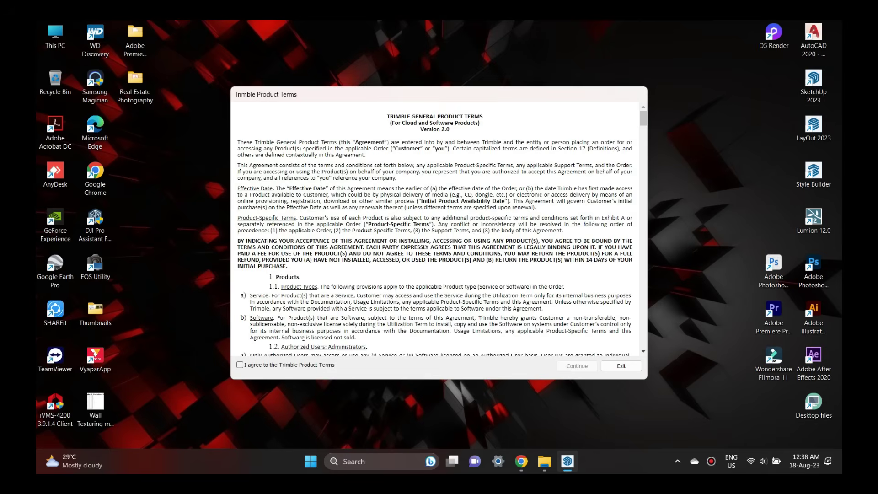
Read through the Trimble Product Terms, agree to them and continue.
{"action": "scroll", "coordinate": [319, 297], "scroll_direction": "down", "scroll_amount": 10}
{"action": "scroll", "coordinate": [319, 297], "scroll_direction": "down", "scroll_amount": 20}
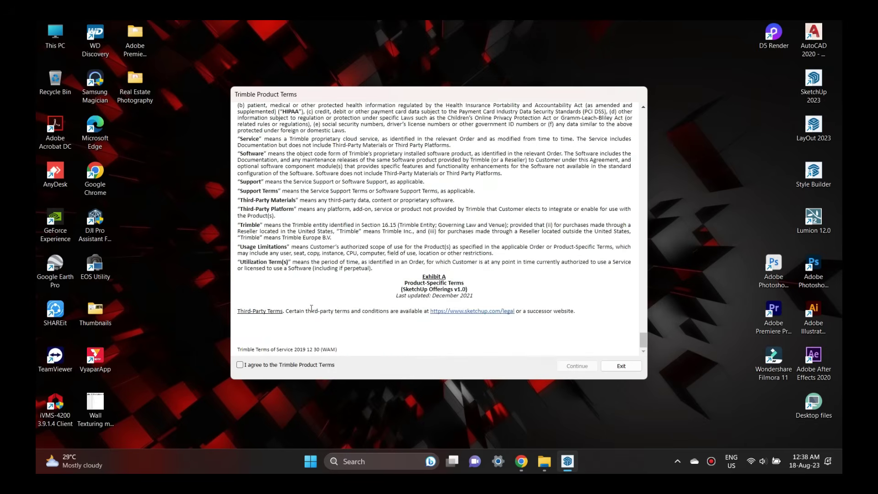
{"action": "left_click", "coordinate": [246, 366]}
{"action": "left_click", "coordinate": [576, 366]}
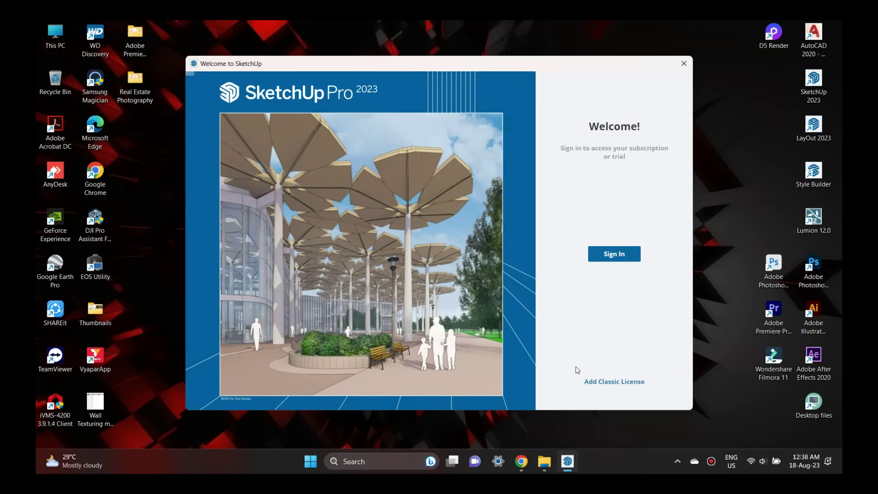
Choose Sign In on the Welcome to SketchUp window.
{"action": "left_click", "coordinate": [615, 254]}
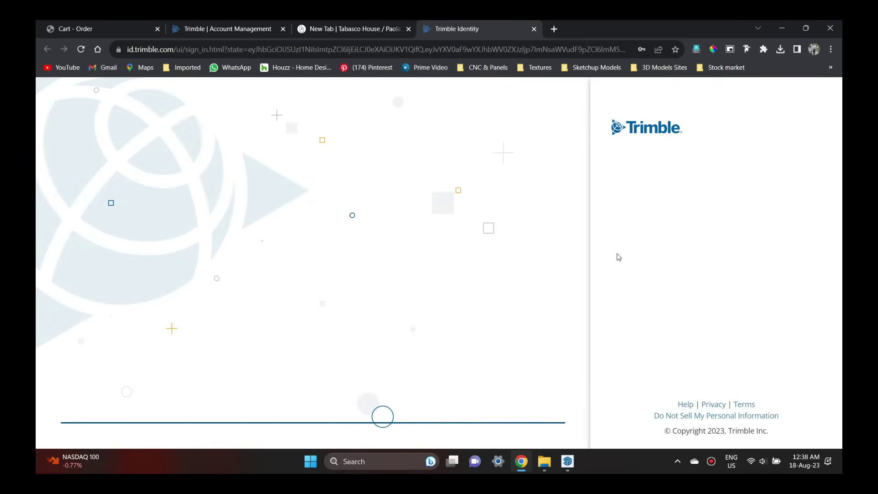
Enter the Trimble ID account e-mail address and continue.
{"action": "left_click", "coordinate": [652, 213]}
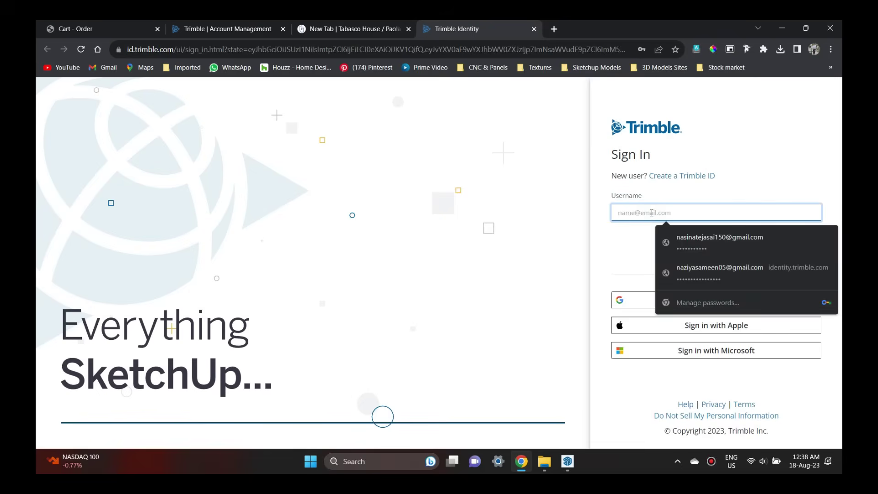
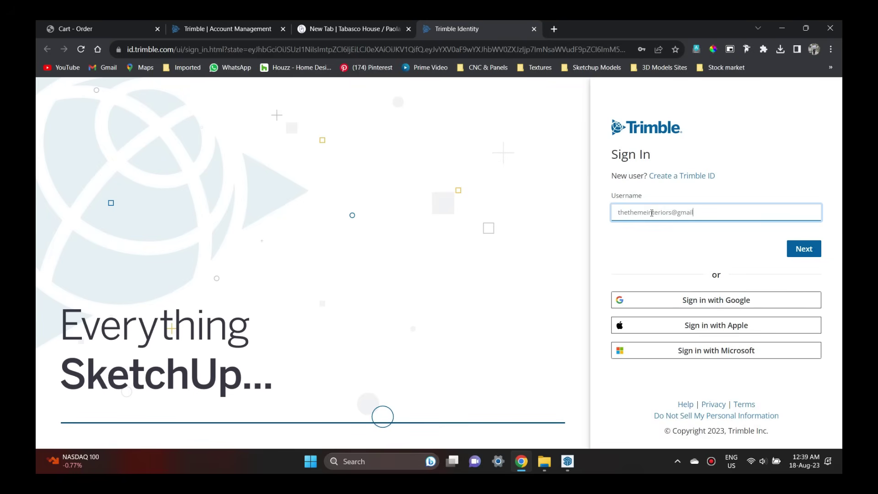
{"action": "key", "text": "Tab"}
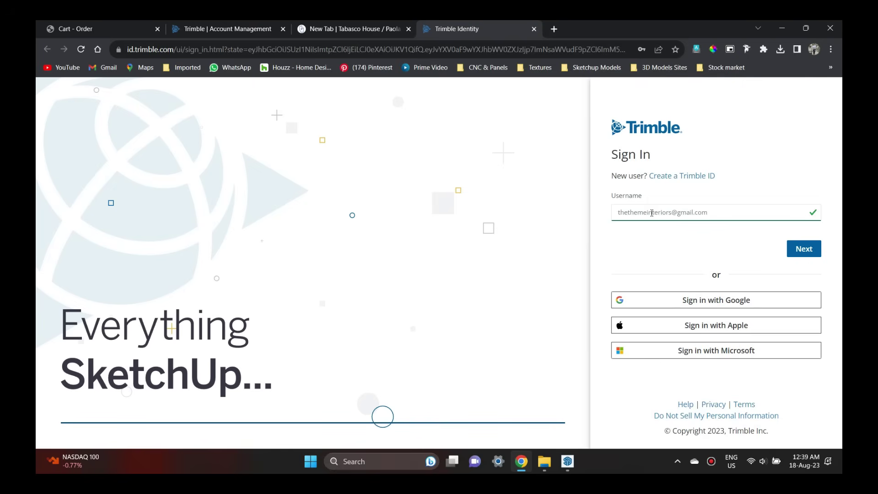
{"action": "left_click", "coordinate": [813, 253]}
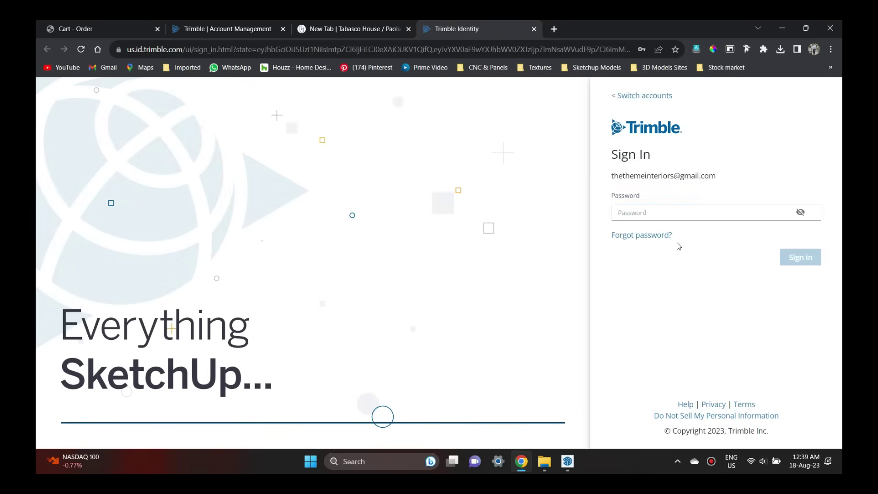
Enter the account password and sign in.
{"action": "left_click", "coordinate": [663, 214]}
{"action": "type", "text": "••"}
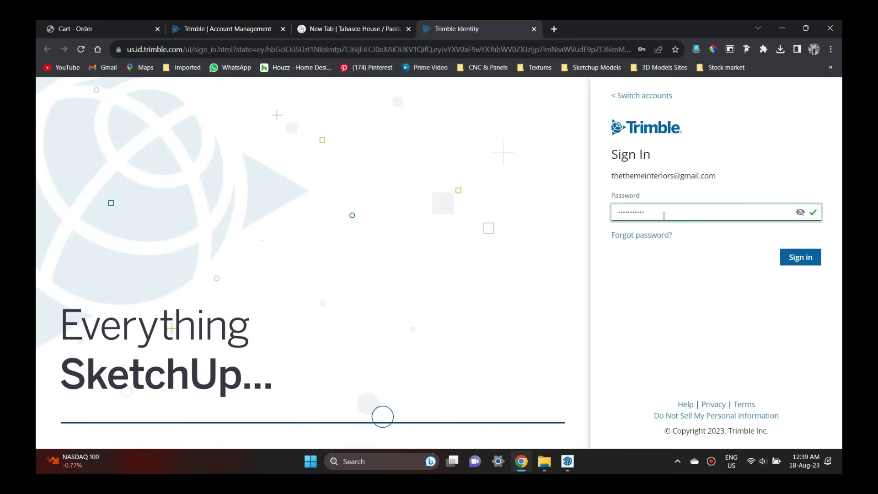
{"action": "left_click", "coordinate": [797, 258]}
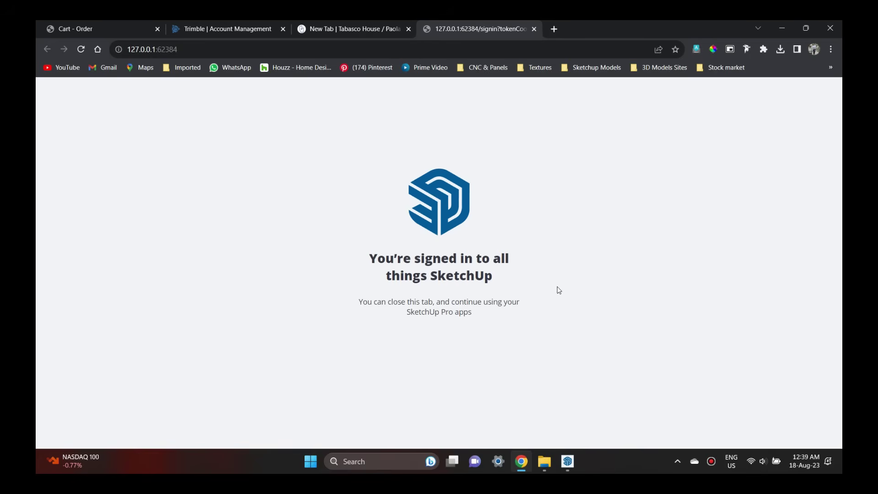
Switch back to the SketchUp welcome window and choose Start modeling.
{"action": "left_click", "coordinate": [568, 461]}
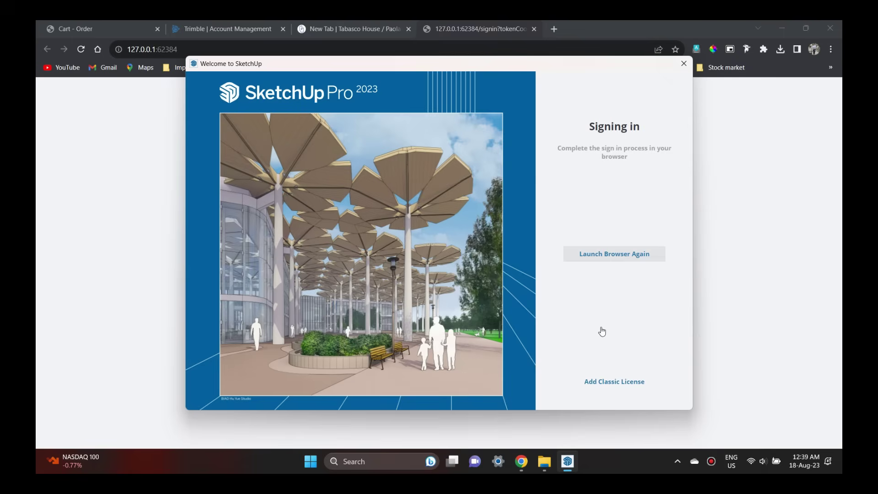
{"action": "left_click", "coordinate": [750, 231]}
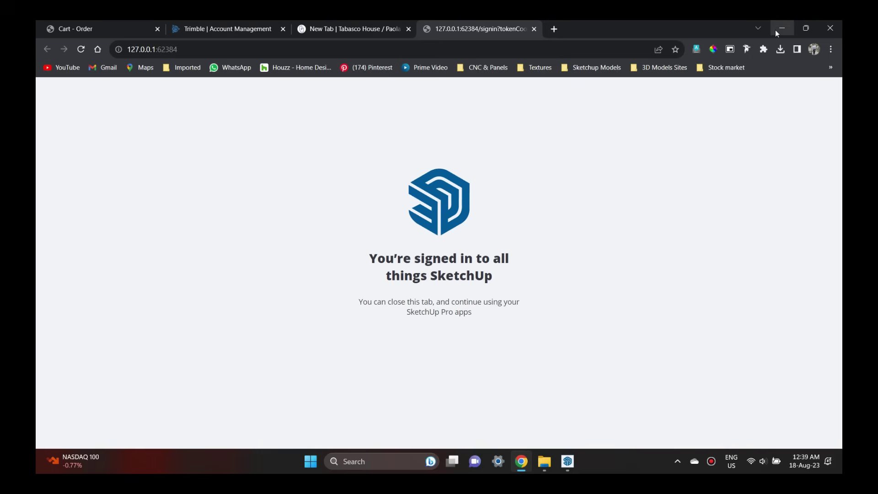
{"action": "left_click", "coordinate": [569, 462]}
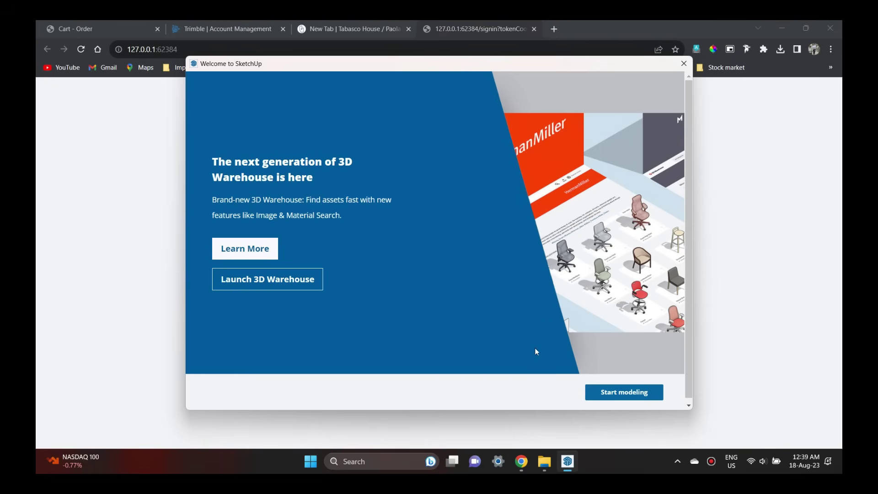
{"action": "left_click", "coordinate": [614, 397]}
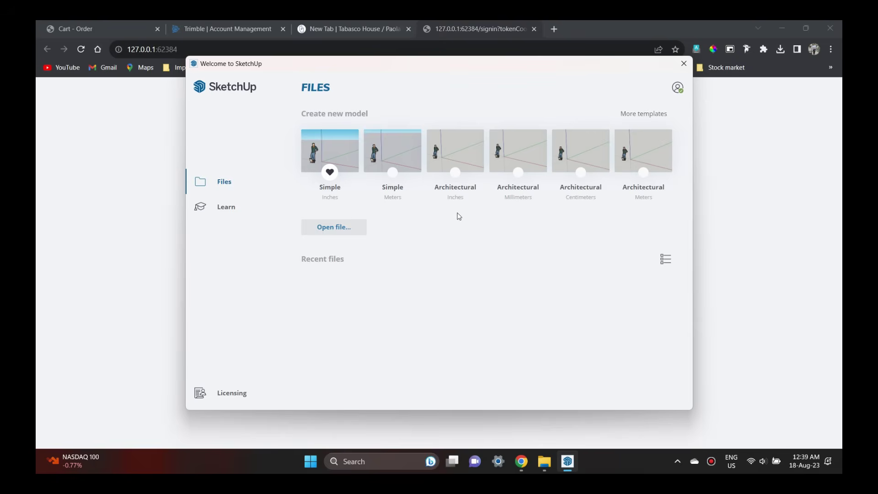
{"action": "left_click", "coordinate": [677, 87]}
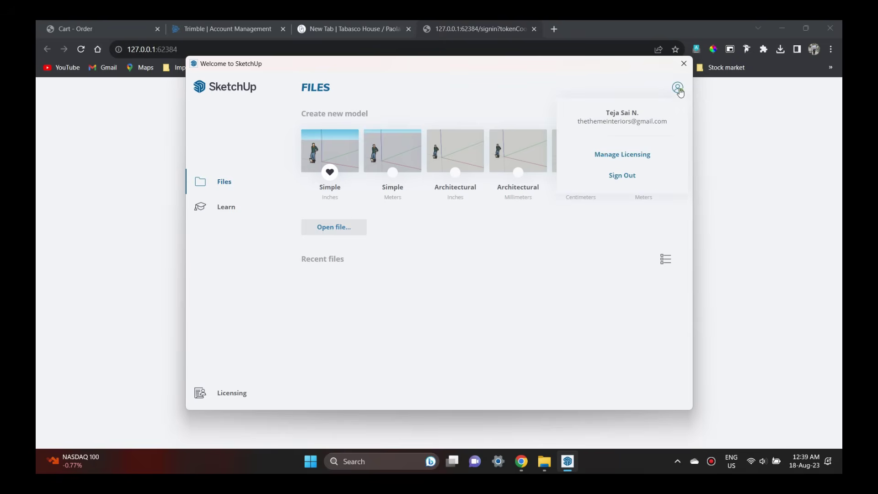
{"action": "left_click", "coordinate": [230, 393]}
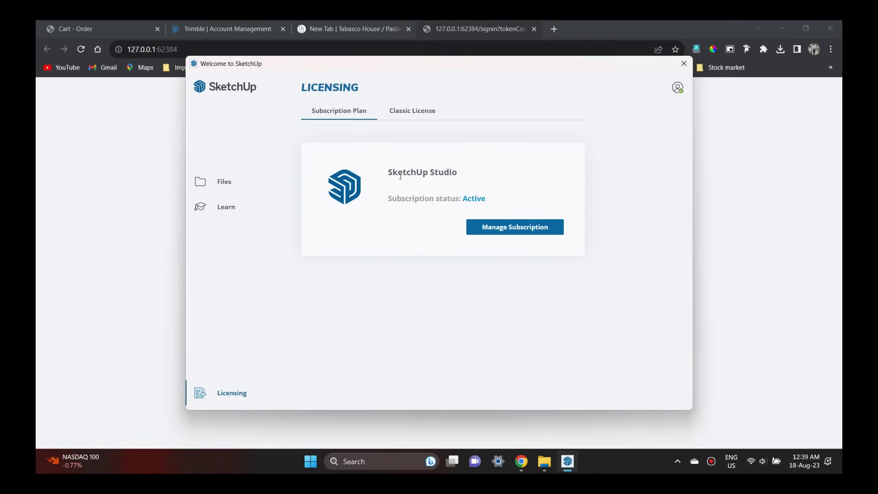
{"action": "left_click_drag", "start_coordinate": [395, 172], "coordinate": [470, 173]}
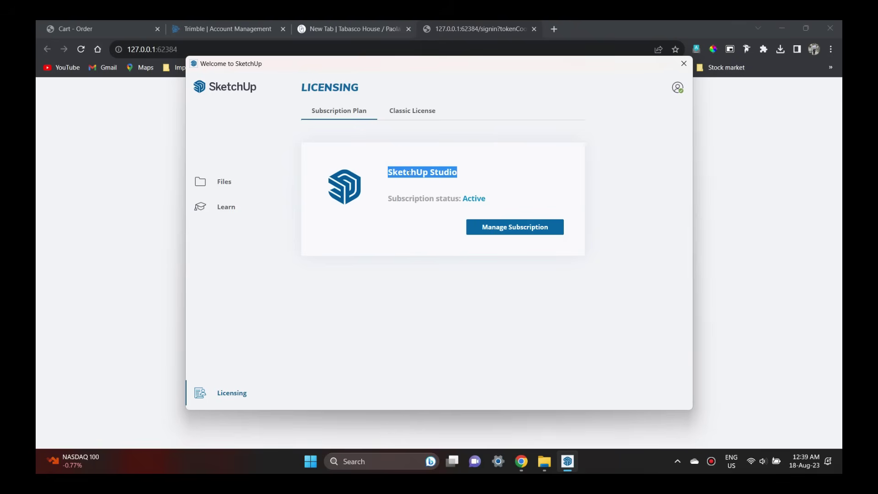
{"action": "left_click", "coordinate": [397, 112]}
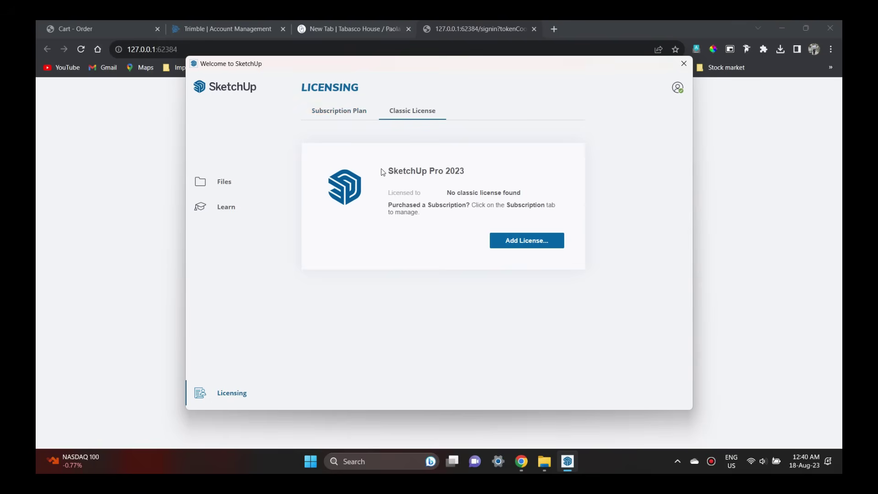
{"action": "left_click", "coordinate": [353, 115]}
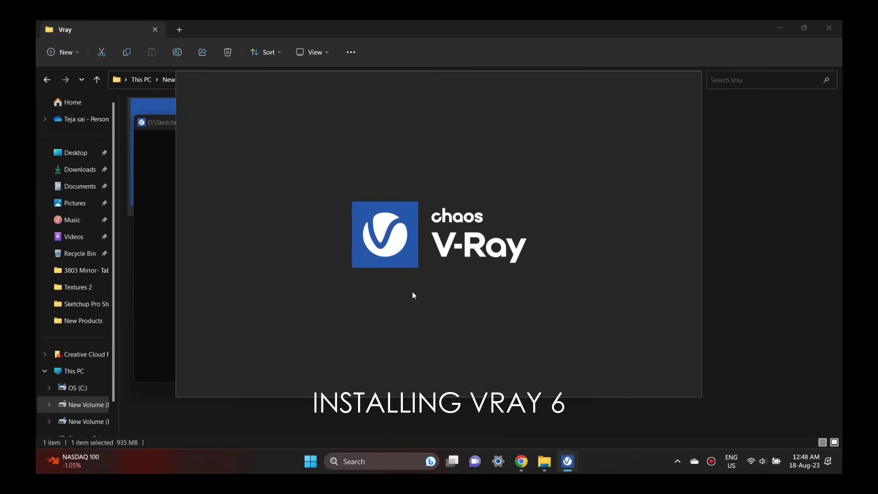
Install V-Ray for SketchUp 2023 and start a model from the Architectural Inches template.
{"action": "left_click", "coordinate": [384, 352]}
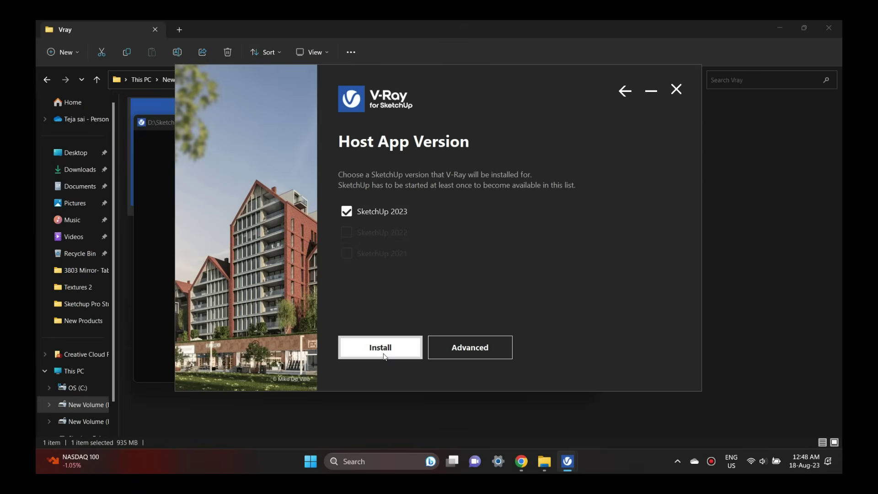
{"action": "left_click", "coordinate": [380, 348]}
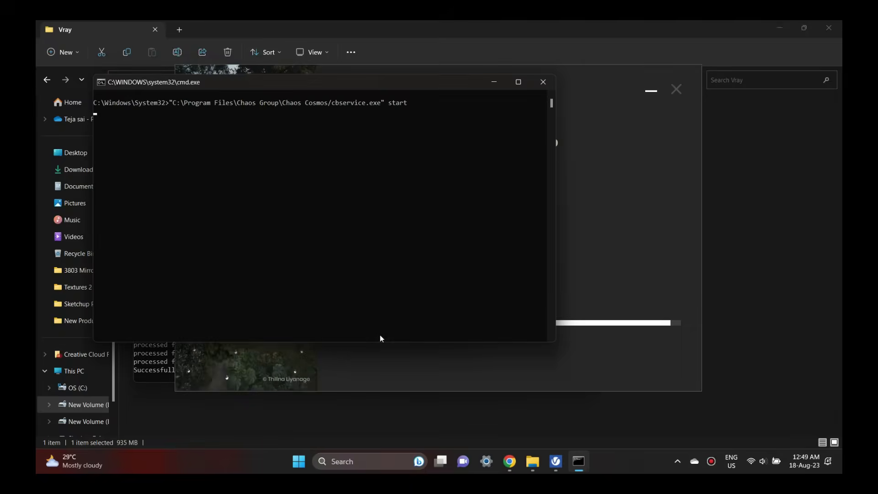
{"action": "left_click", "coordinate": [400, 347]}
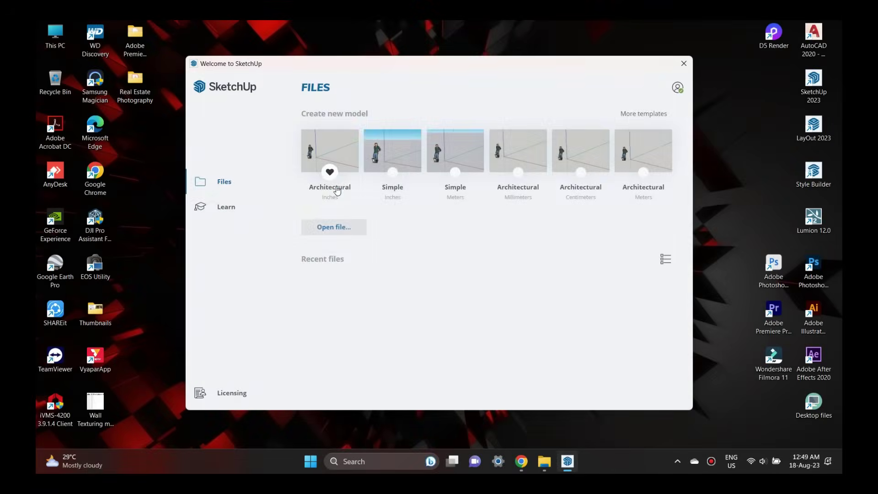
{"action": "left_click", "coordinate": [336, 186]}
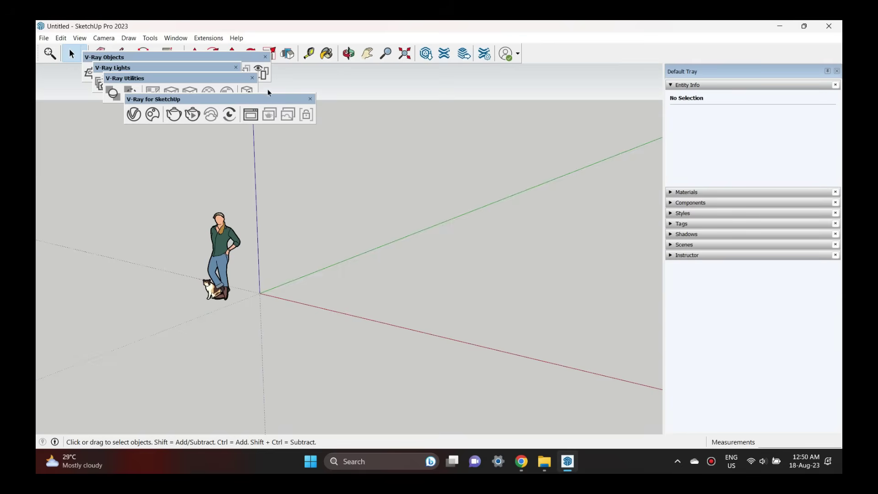
Rearrange the V-Ray toolbars, close V-Ray Utilities and V-Ray Objects, and open the Asset Editor.
{"action": "left_click_drag", "start_coordinate": [157, 99], "coordinate": [331, 138]}
{"action": "left_click_drag", "start_coordinate": [211, 80], "coordinate": [180, 166]}
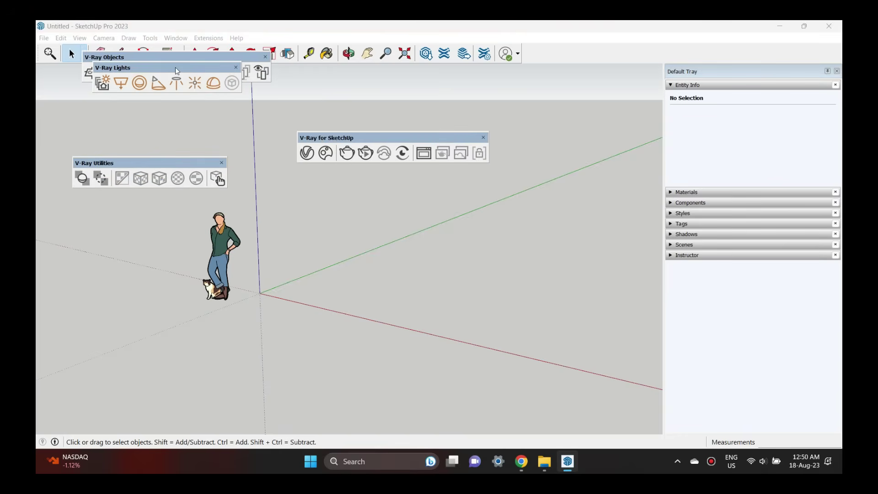
{"action": "left_click_drag", "start_coordinate": [177, 69], "coordinate": [194, 101]}
{"action": "left_click_drag", "start_coordinate": [192, 64], "coordinate": [362, 194]}
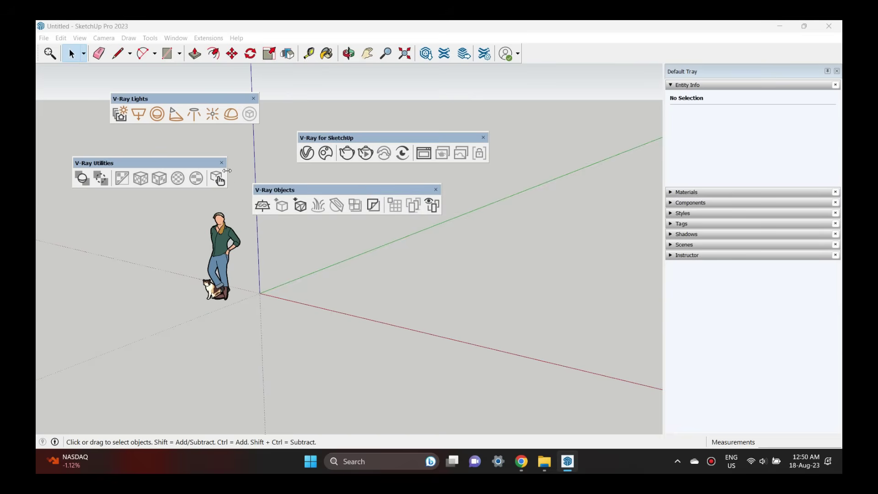
{"action": "left_click", "coordinate": [222, 163]}
{"action": "left_click", "coordinate": [436, 190]}
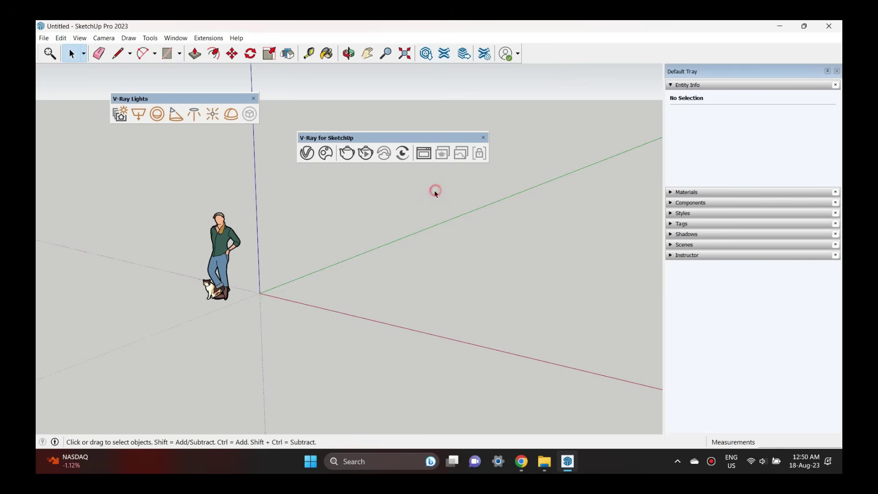
{"action": "left_click_drag", "start_coordinate": [364, 138], "coordinate": [413, 131]}
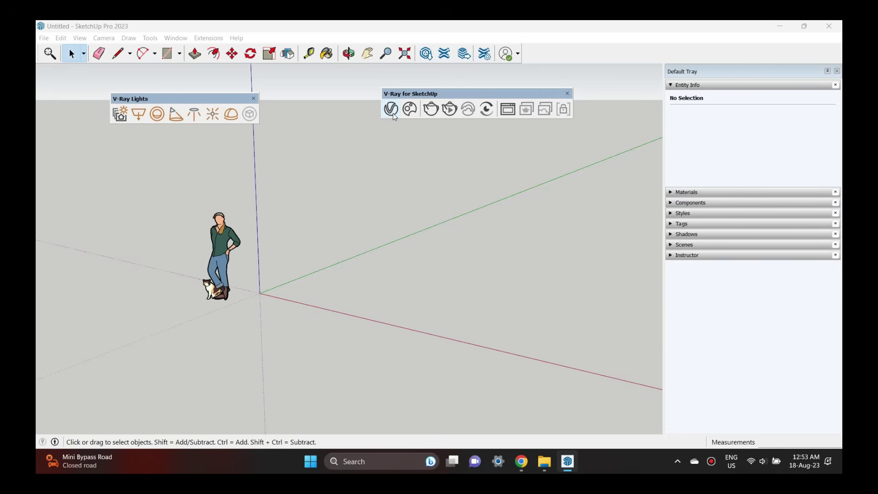
{"action": "left_click", "coordinate": [393, 113]}
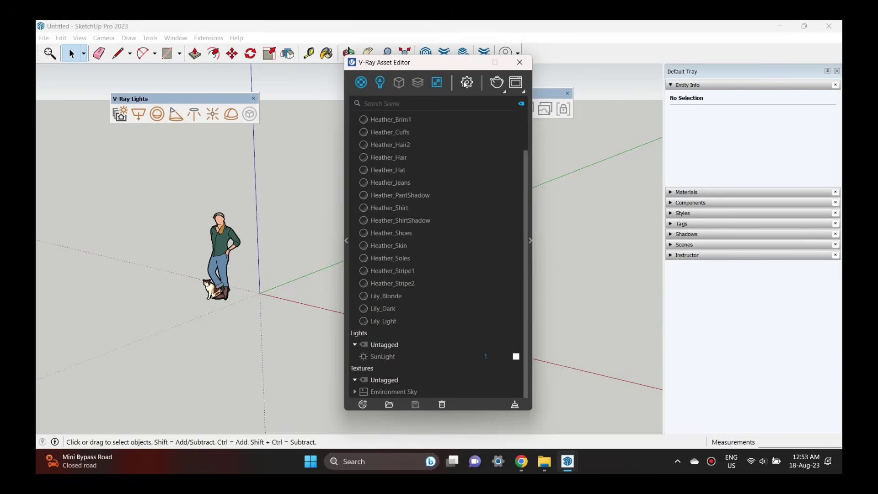
Look through the scene's materials, lights and textures lists in the V-Ray Asset Editor.
{"action": "left_click", "coordinate": [369, 83]}
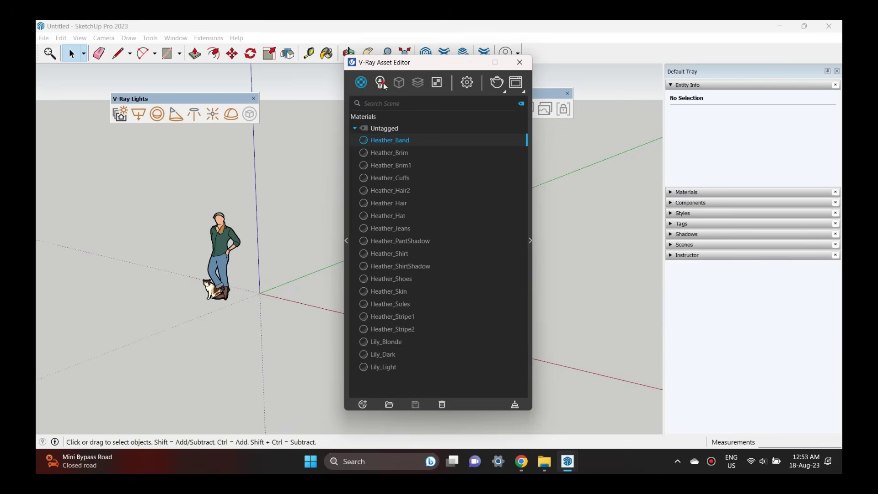
{"action": "left_click", "coordinate": [380, 83]}
{"action": "left_click", "coordinate": [436, 82]}
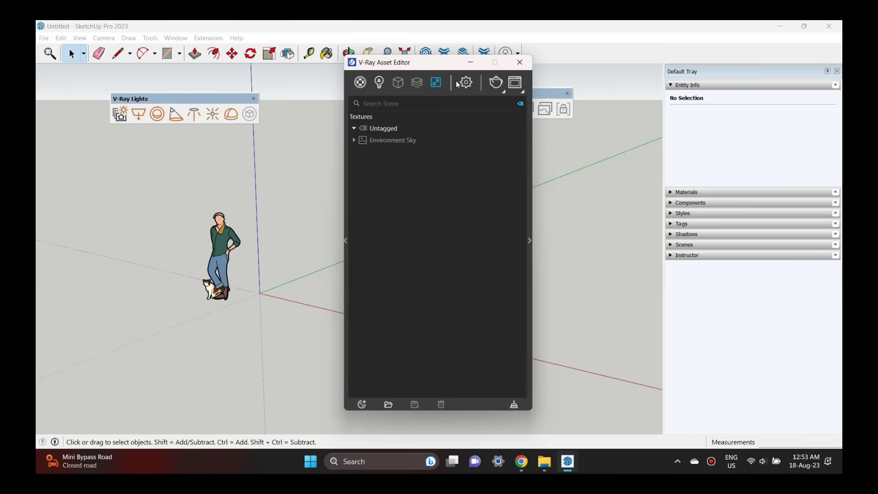
Switch the V-Ray render engine to CUDA and expand the advanced render output options.
{"action": "left_click", "coordinate": [466, 83]}
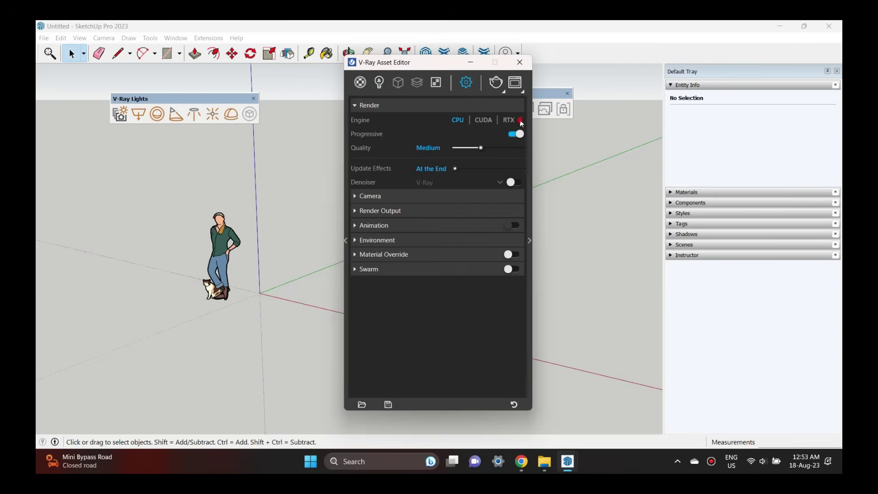
{"action": "left_click", "coordinate": [484, 121]}
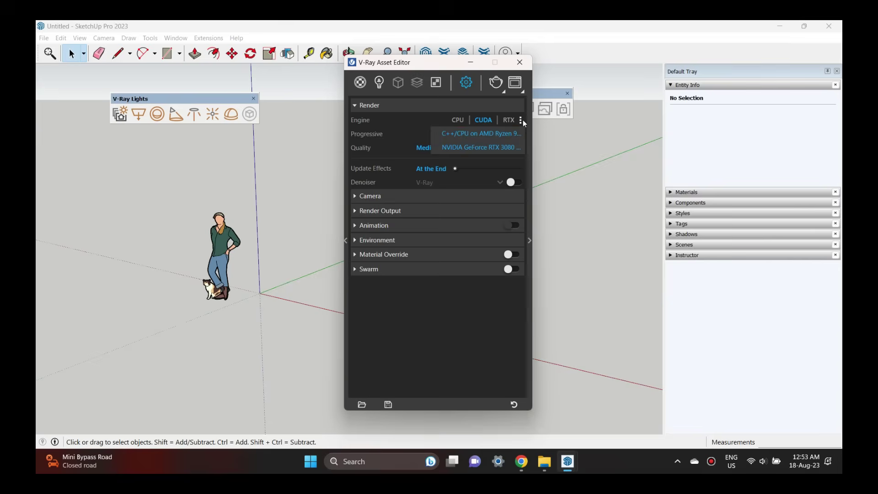
{"action": "left_click", "coordinate": [531, 250]}
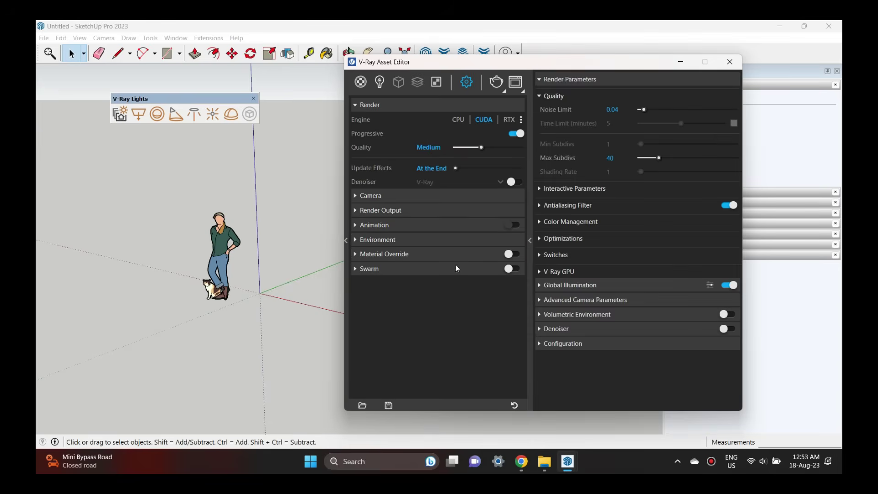
{"action": "left_click", "coordinate": [405, 212]}
Back in Materials, expand the library panel and browse materials in Chaos Cosmos.
{"action": "left_click", "coordinate": [361, 83]}
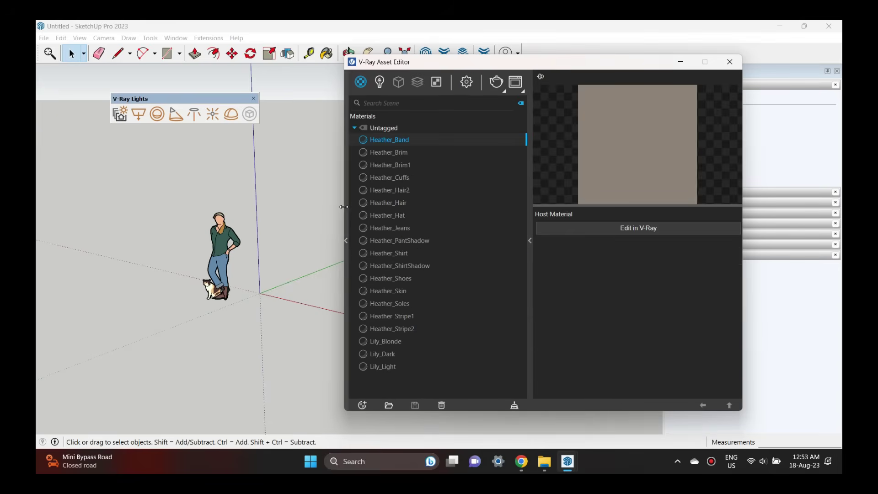
{"action": "left_click", "coordinate": [346, 242]}
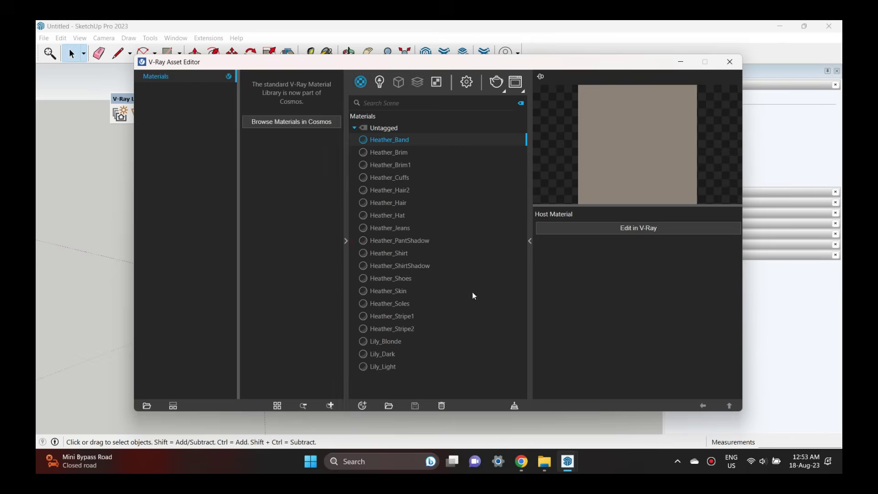
{"action": "left_click", "coordinate": [290, 121]}
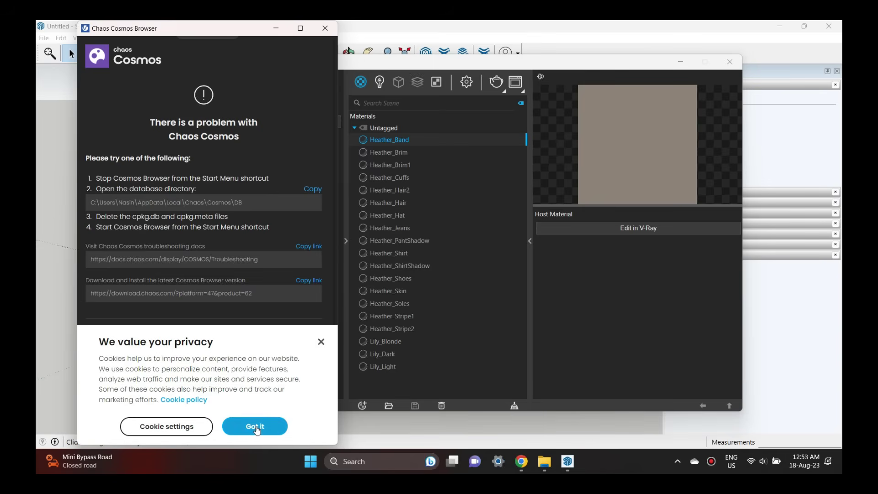
Dismiss the Cosmos cookie notice and retry loading the library from the error screen.
{"action": "left_click", "coordinate": [255, 427]}
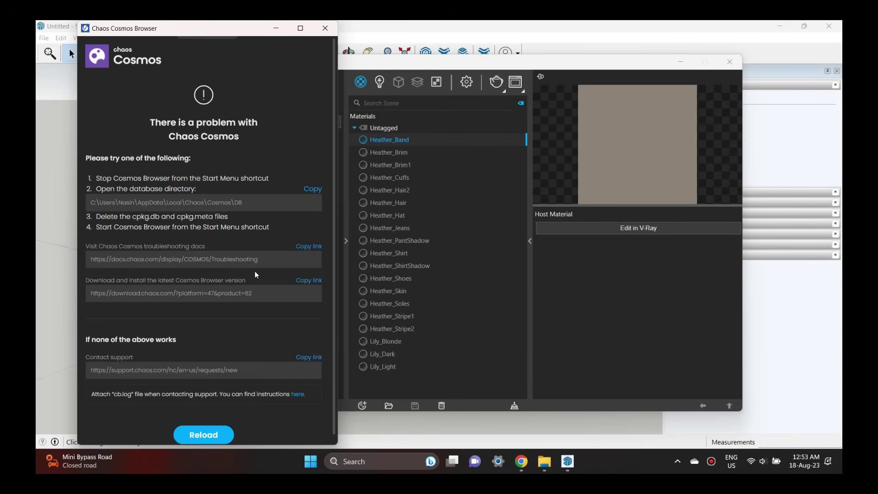
{"action": "scroll", "coordinate": [256, 275], "scroll_direction": "down", "scroll_amount": 1}
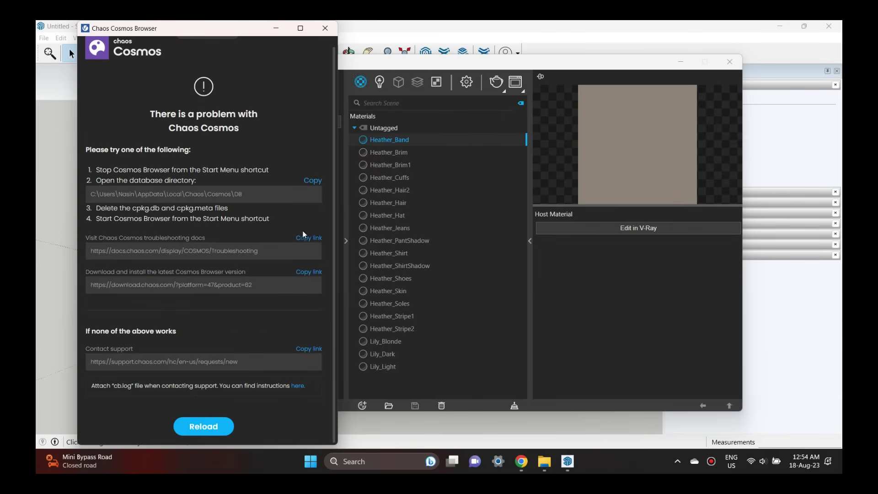
{"action": "left_click", "coordinate": [213, 429]}
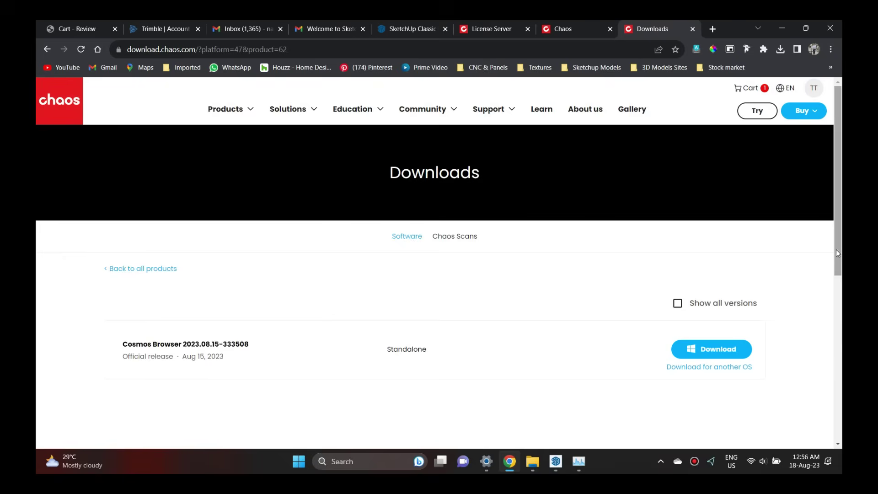
Bring the Cosmos error window forward and open the Cosmos Browser 2023.08.15-333508 download page.
{"action": "scroll", "coordinate": [833, 334], "scroll_direction": "down", "scroll_amount": 2}
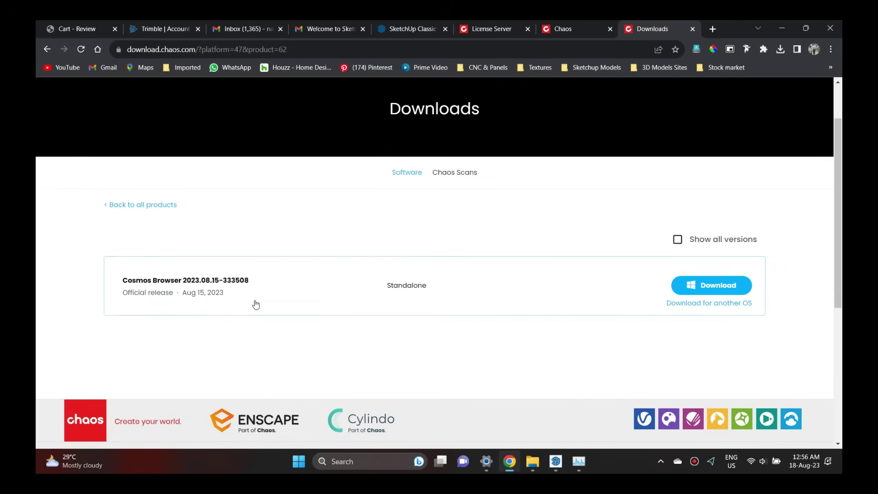
{"action": "mouse_move", "coordinate": [555, 459]}
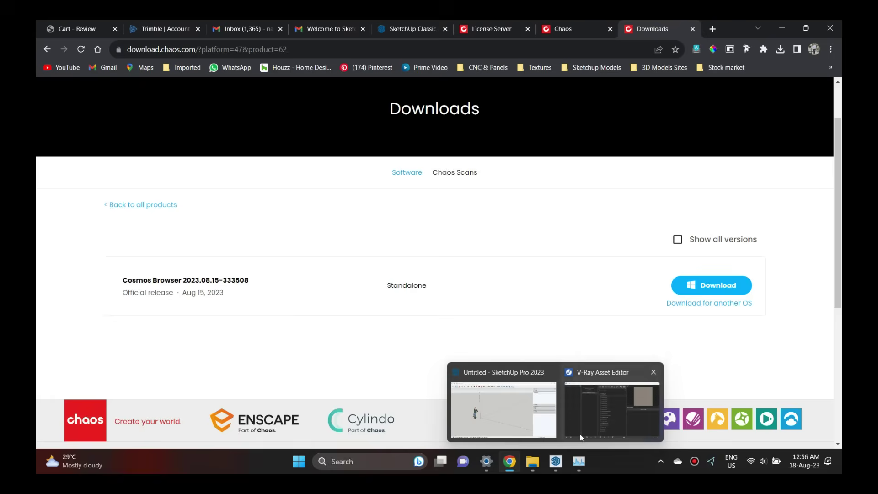
{"action": "left_click", "coordinate": [611, 400]}
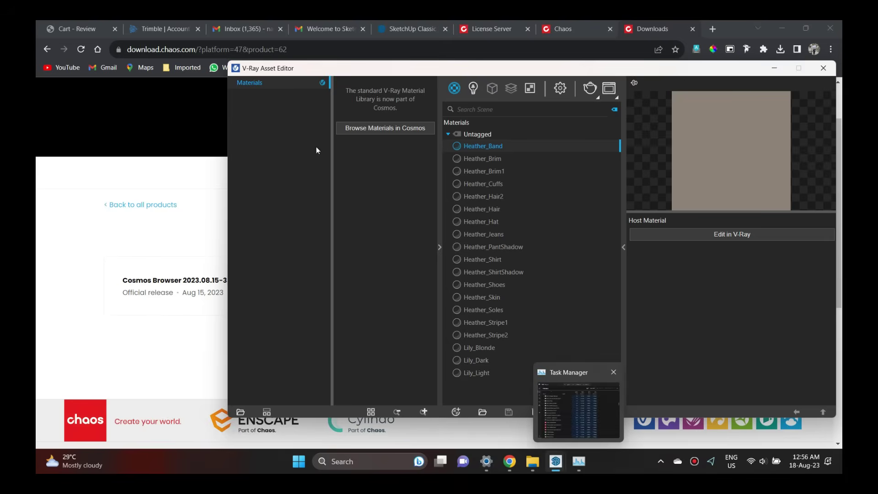
{"action": "mouse_move", "coordinate": [556, 462]}
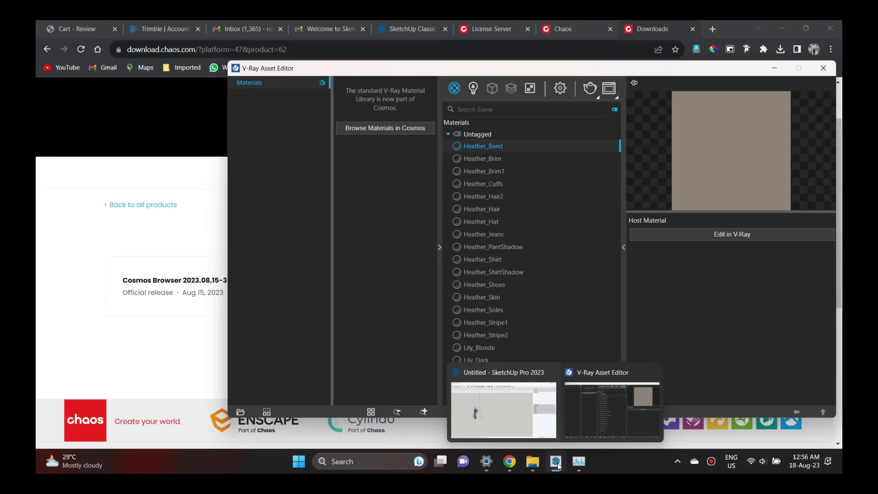
{"action": "left_click", "coordinate": [611, 402]}
{"action": "left_click", "coordinate": [200, 40]}
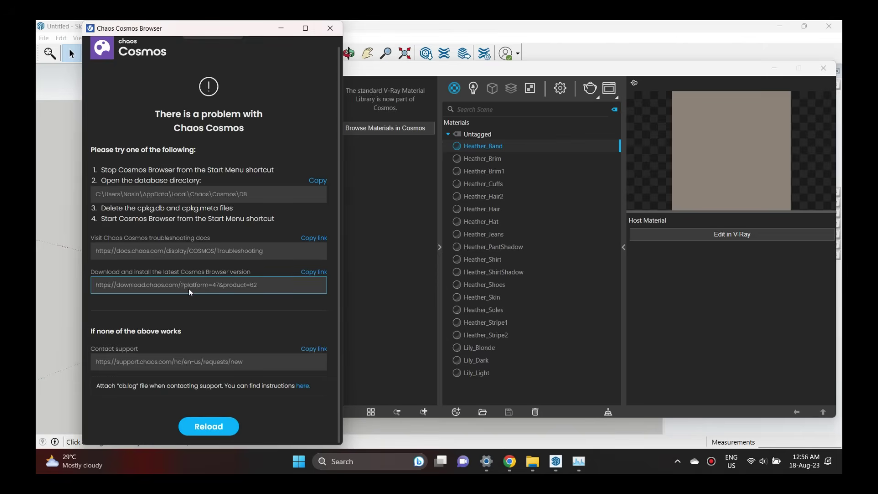
{"action": "left_click", "coordinate": [243, 285]}
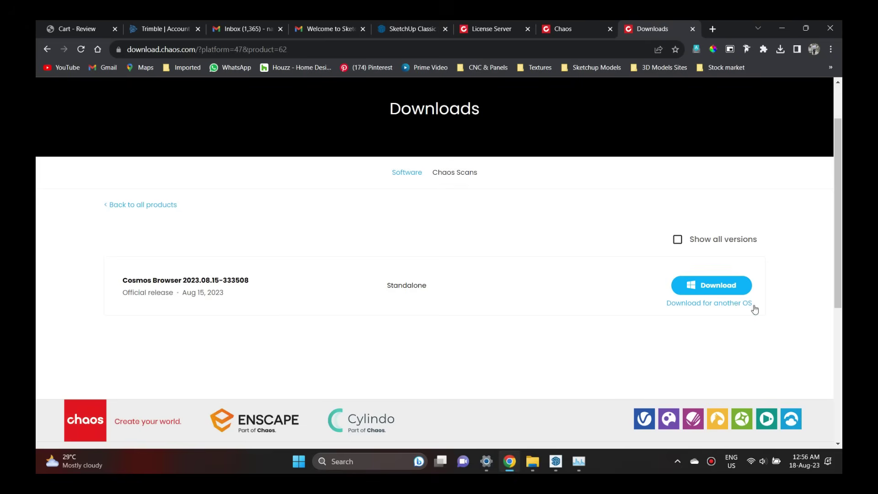
Save cosmos_333508_win_x64.exe into the Sketchup Pro Studio 2023 folder and run it.
{"action": "left_click", "coordinate": [708, 286]}
{"action": "left_click", "coordinate": [100, 49]}
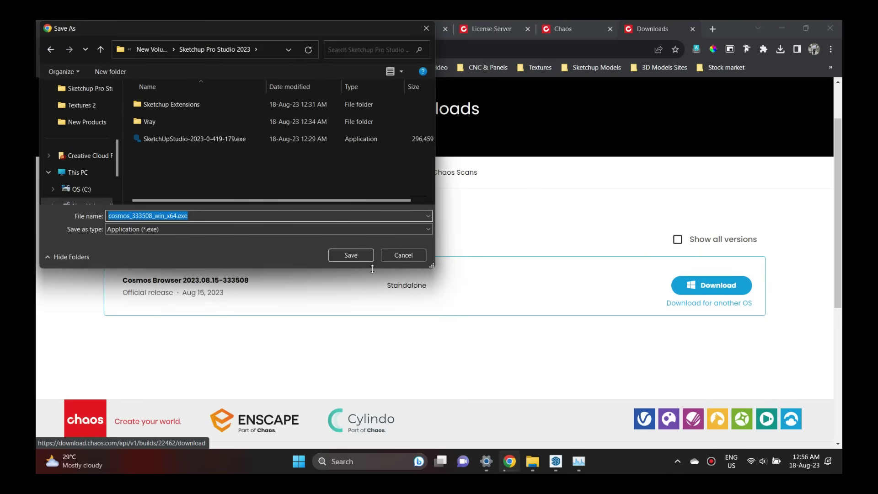
{"action": "left_click", "coordinate": [365, 254]}
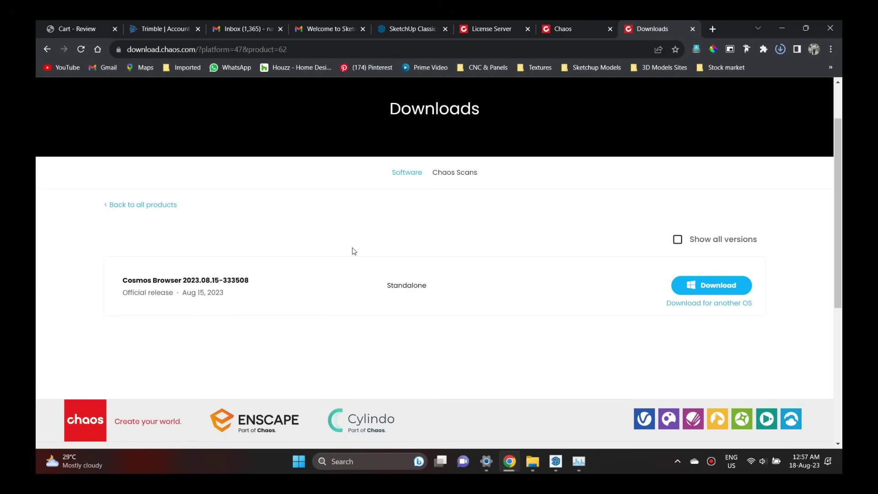
{"action": "left_click", "coordinate": [780, 49]}
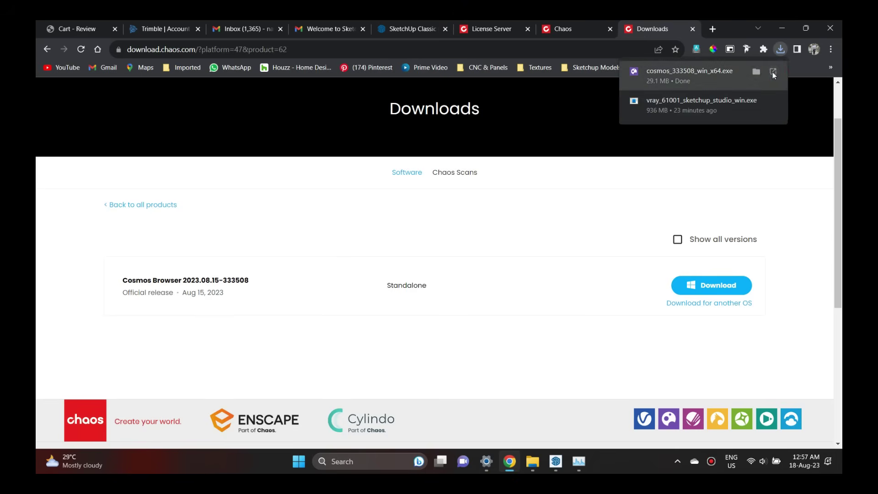
{"action": "left_click", "coordinate": [773, 71]}
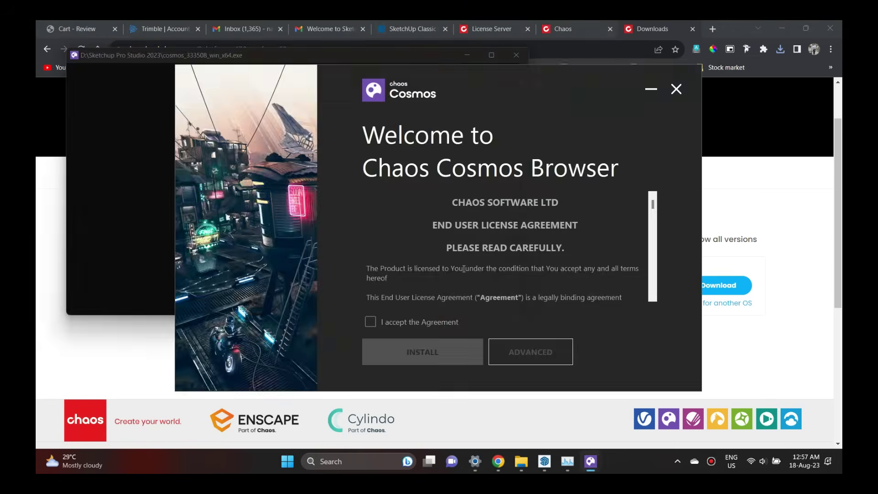
Accept the agreement and run the Cosmos Browser installation through to DONE.
{"action": "left_click", "coordinate": [370, 322]}
{"action": "left_click", "coordinate": [439, 353]}
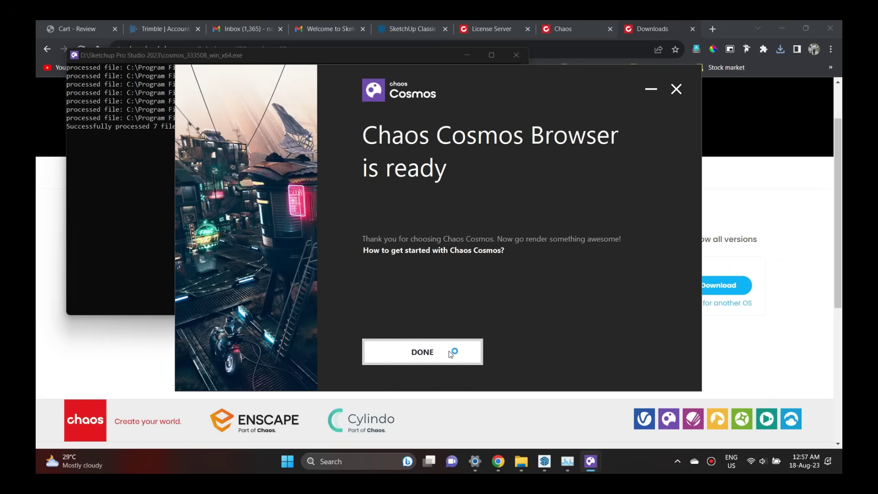
{"action": "left_click", "coordinate": [422, 352]}
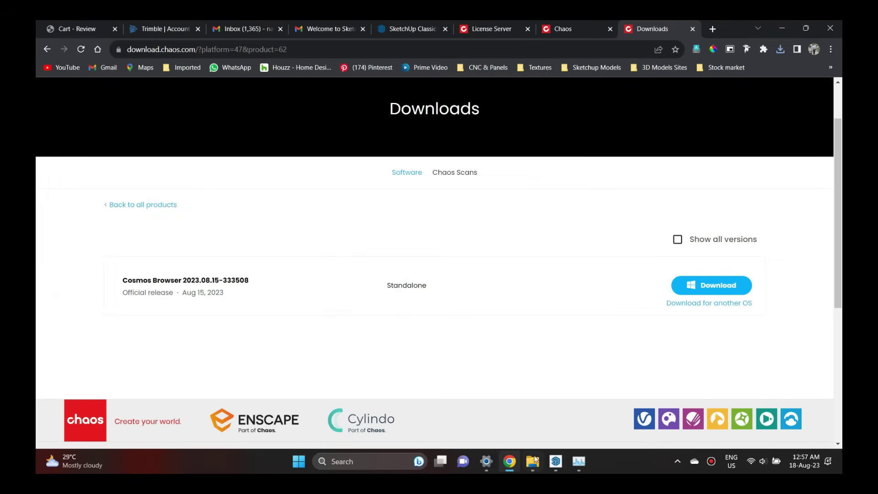
Bring the Cosmos window in front of the Asset Editor and reload it to its home page.
{"action": "mouse_move", "coordinate": [556, 461]}
{"action": "left_click", "coordinate": [595, 412]}
{"action": "left_click", "coordinate": [583, 388]}
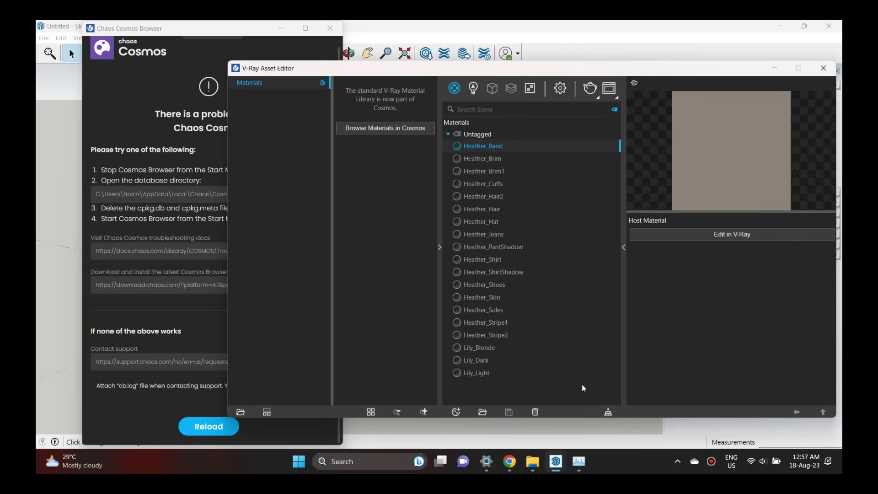
{"action": "left_click_drag", "start_coordinate": [247, 28], "coordinate": [241, 33]}
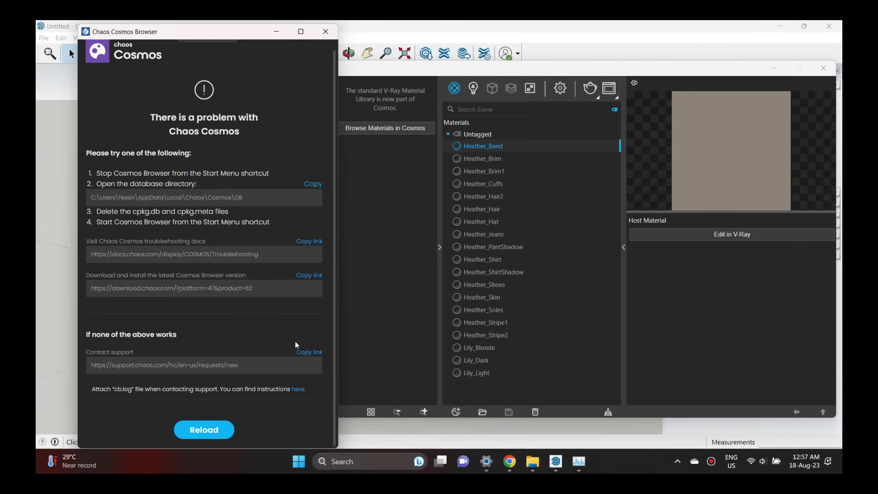
{"action": "left_click", "coordinate": [204, 430]}
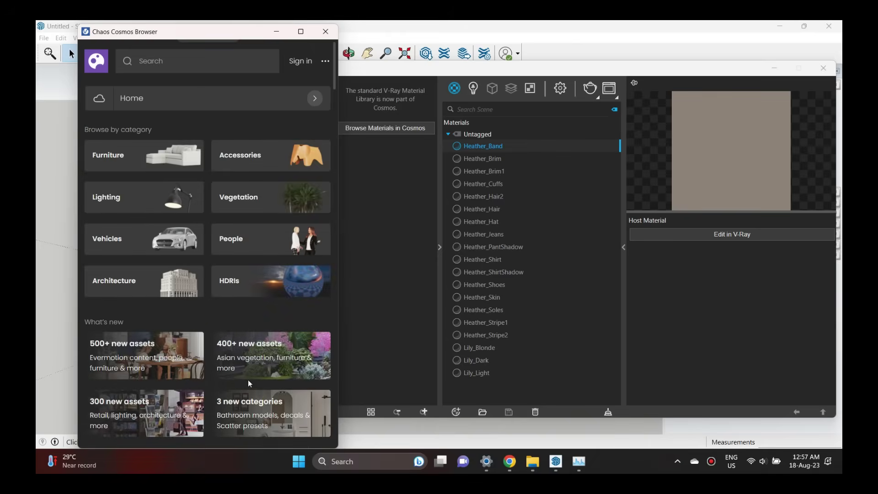
{"action": "left_click", "coordinate": [248, 379]}
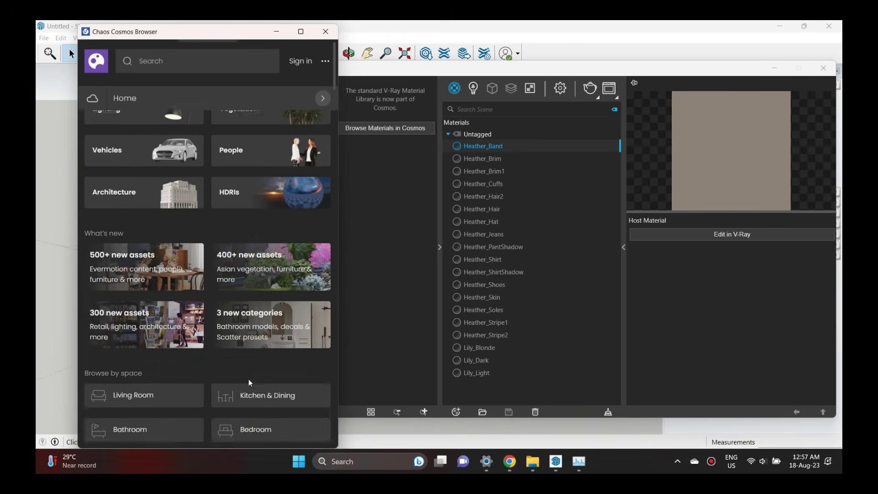
{"action": "scroll", "coordinate": [221, 416], "scroll_direction": "down", "scroll_amount": 2}
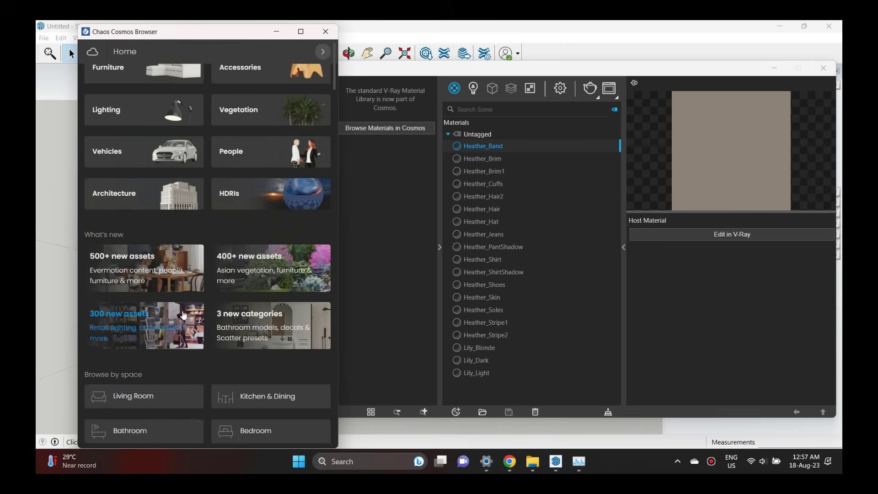
{"action": "scroll", "coordinate": [208, 253], "scroll_direction": "up", "scroll_amount": 2}
Browse the 3D Models categories and then the Day HDRIs from the navigation panel.
{"action": "left_click", "coordinate": [138, 97]}
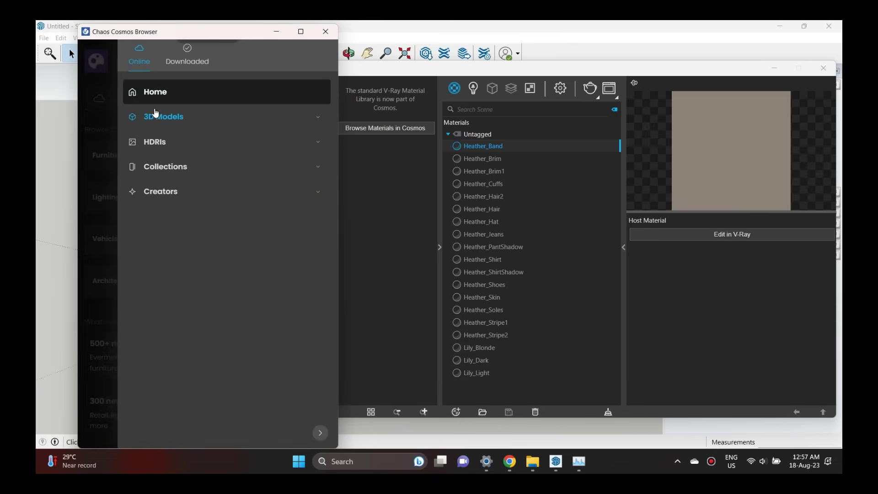
{"action": "left_click", "coordinate": [147, 115]}
{"action": "left_click", "coordinate": [223, 100]}
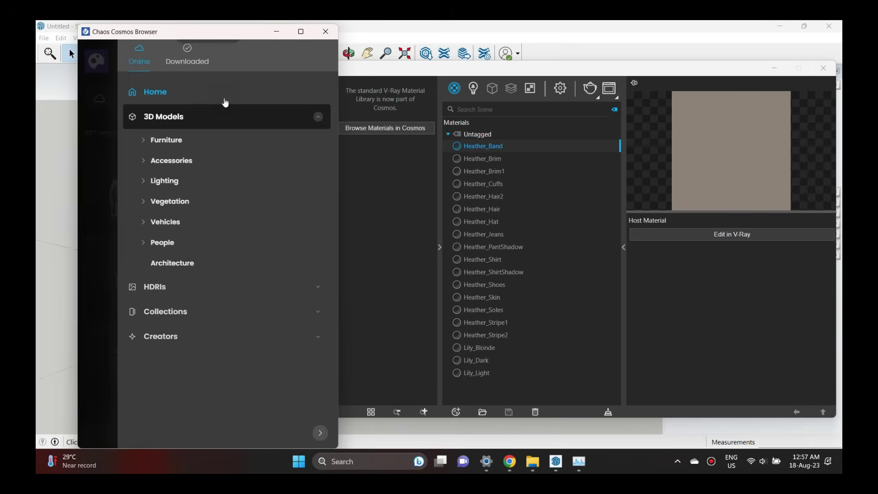
{"action": "left_click", "coordinate": [158, 287]}
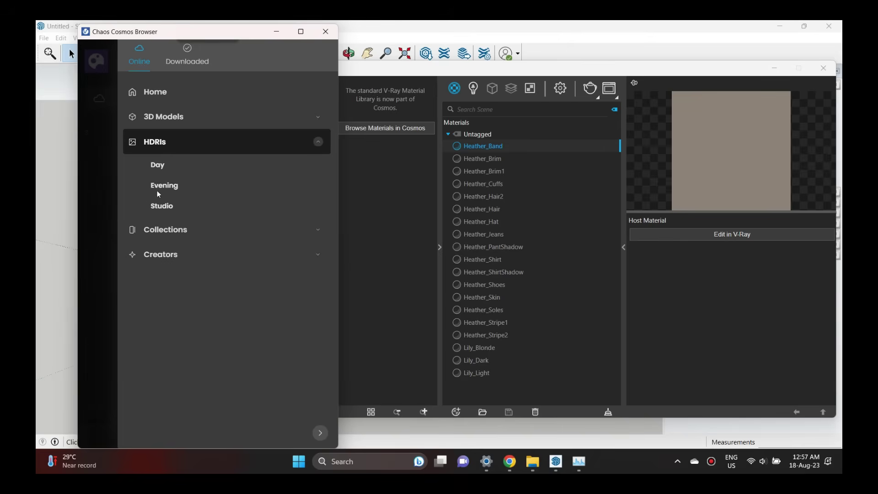
{"action": "left_click", "coordinate": [154, 166]}
{"action": "scroll", "coordinate": [197, 293], "scroll_direction": "down", "scroll_amount": 2}
{"action": "scroll", "coordinate": [192, 293], "scroll_direction": "up", "scroll_amount": 2}
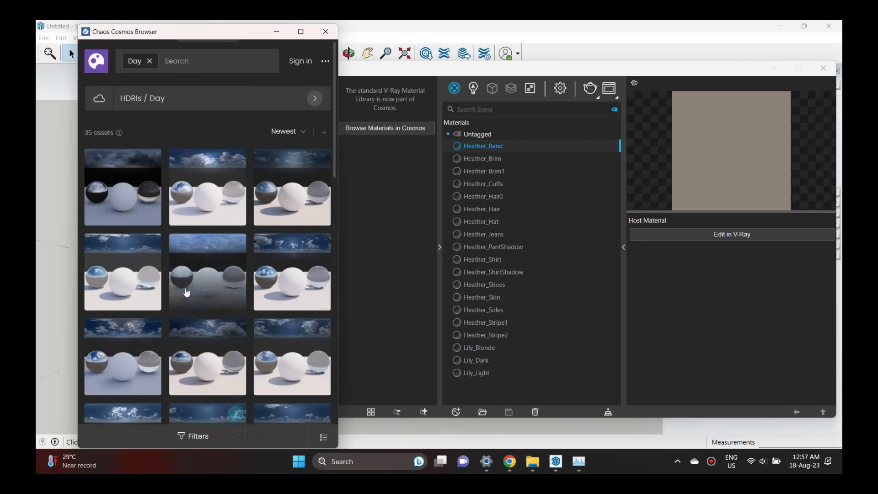
Return to the Cosmos home page and close the Cosmos Browser window.
{"action": "left_click", "coordinate": [146, 98]}
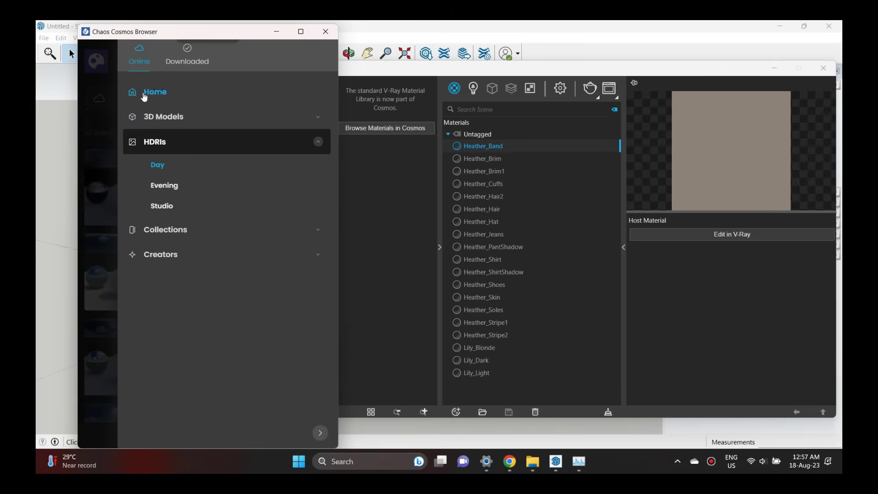
{"action": "left_click", "coordinate": [97, 62]}
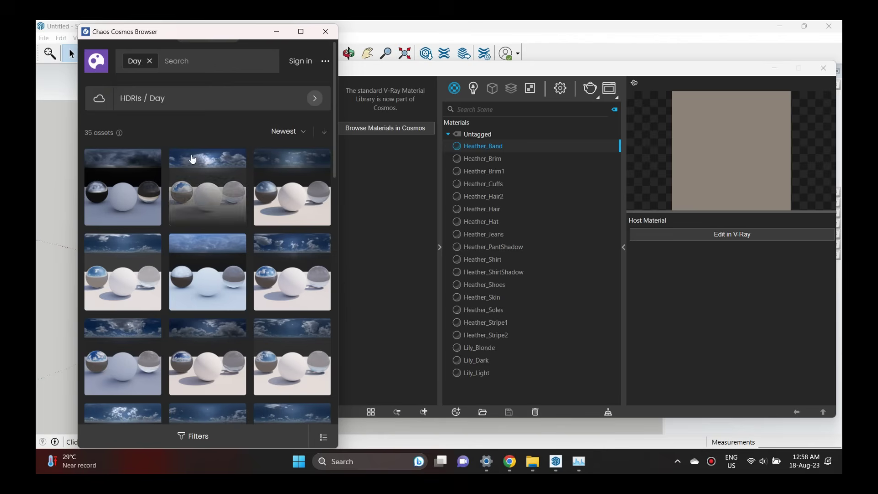
{"action": "left_click", "coordinate": [100, 63]}
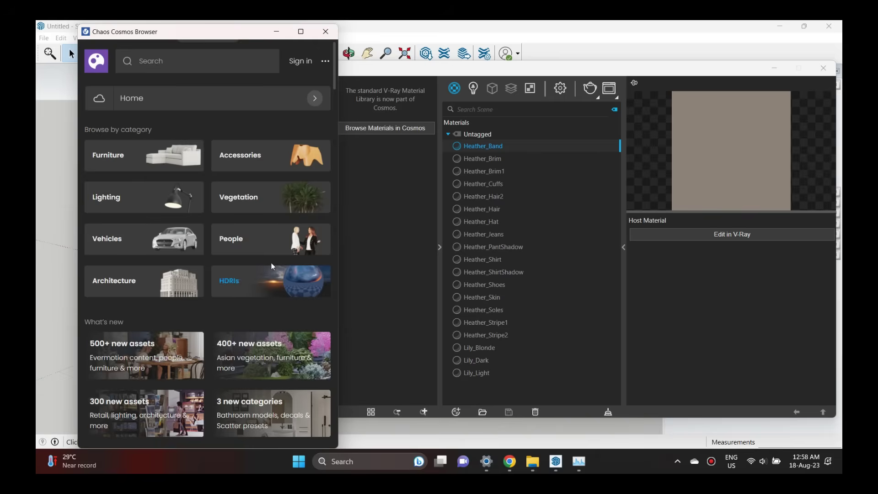
{"action": "left_click", "coordinate": [326, 32]}
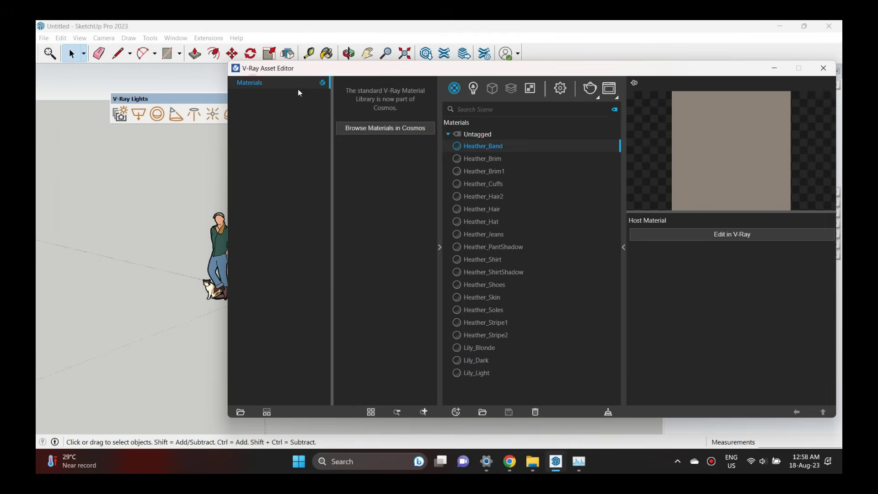
Open the V-Ray Material Library in Cosmos and scan categories like Bricks, Car paint, Concrete, Glass.
{"action": "left_click", "coordinate": [397, 129]}
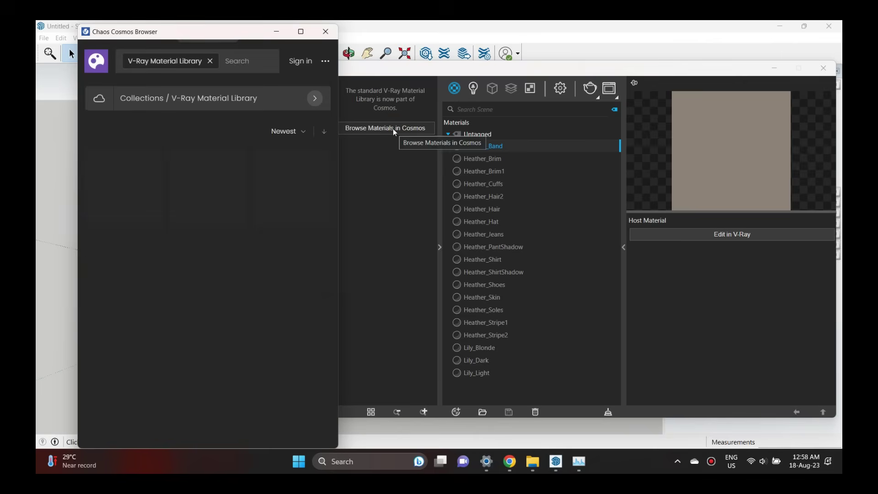
{"action": "scroll", "coordinate": [208, 219], "scroll_direction": "down", "scroll_amount": 2}
{"action": "scroll", "coordinate": [208, 220], "scroll_direction": "up", "scroll_amount": 2}
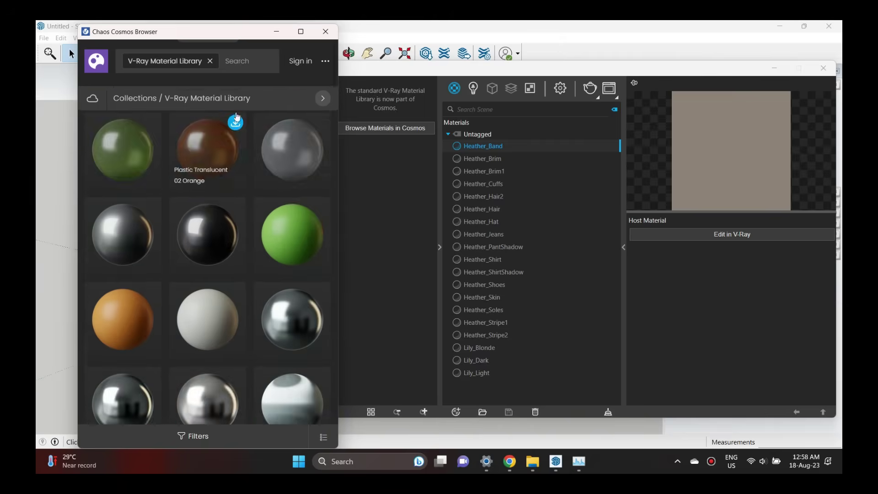
{"action": "left_click", "coordinate": [261, 97]}
{"action": "scroll", "coordinate": [225, 247], "scroll_direction": "down", "scroll_amount": 5}
{"action": "scroll", "coordinate": [225, 247], "scroll_direction": "up", "scroll_amount": 5}
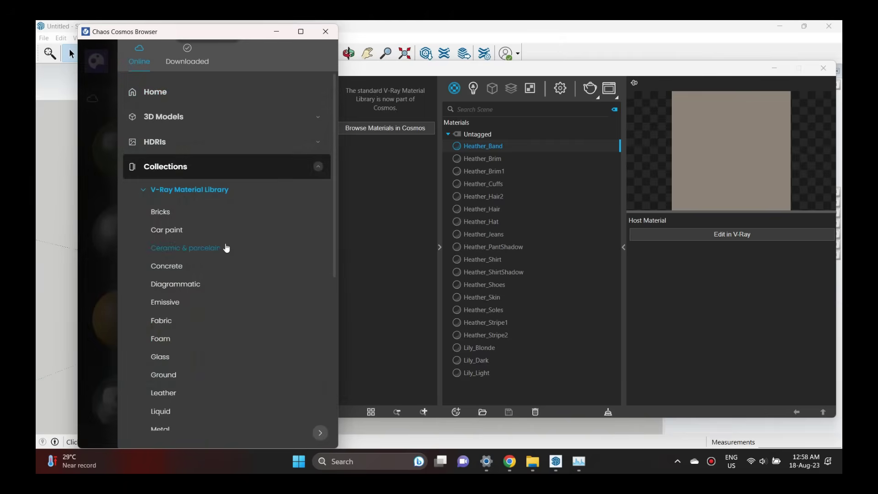